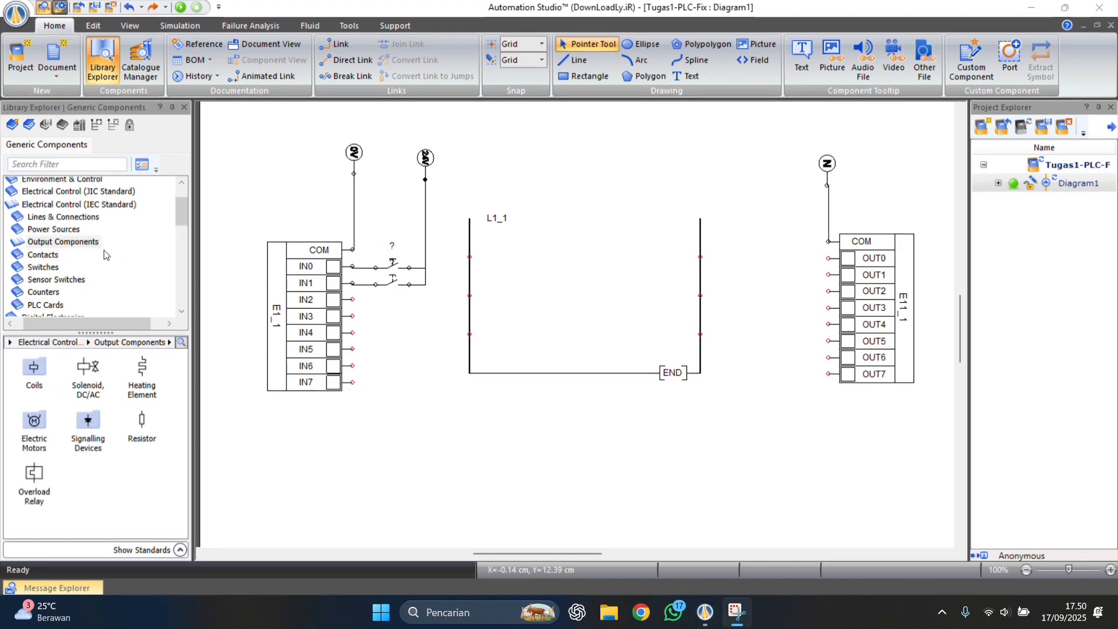
Place four normally open ladder contacts: two in series on the first rung, one on the second and one on the third
scroll(104, 255, "down", 2)
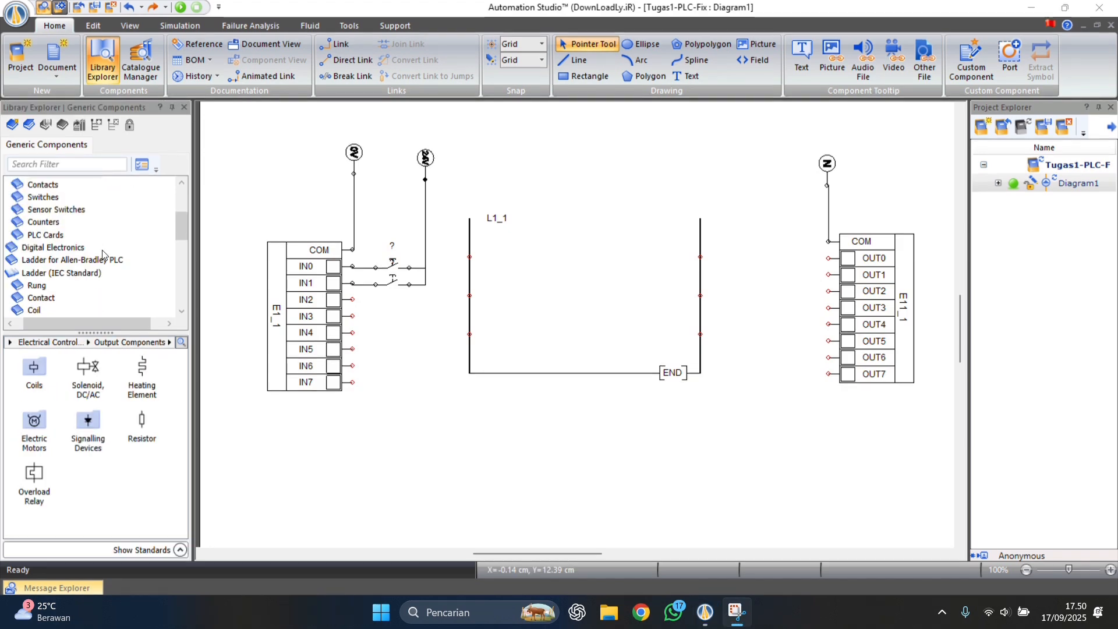
left_click(46, 297)
left_click_drag(33, 367, 511, 256)
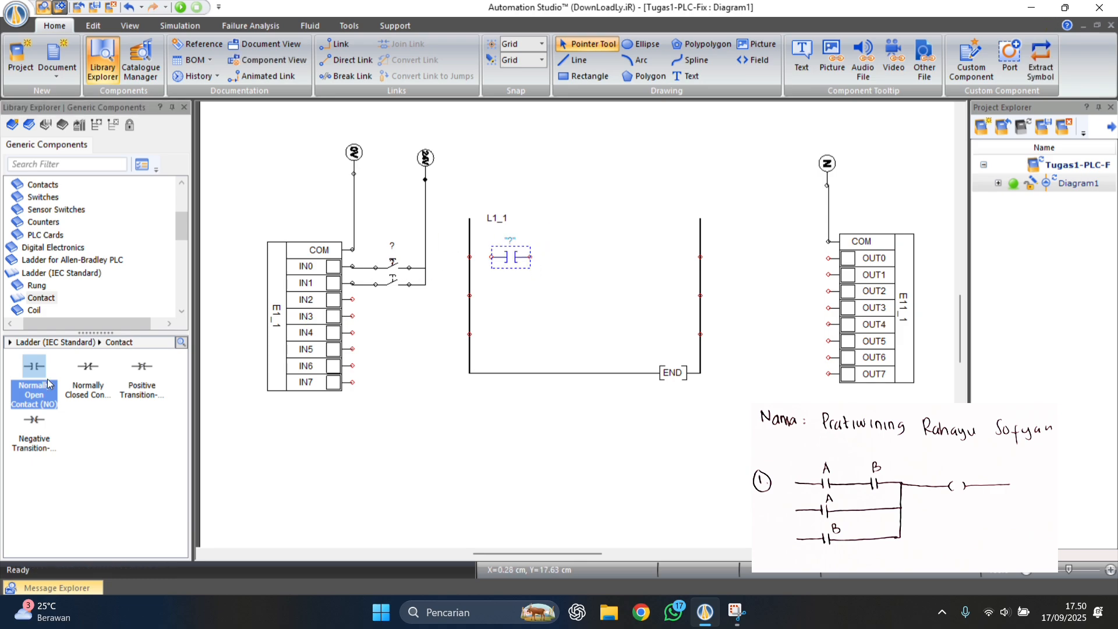
left_click_drag(49, 384, 566, 256)
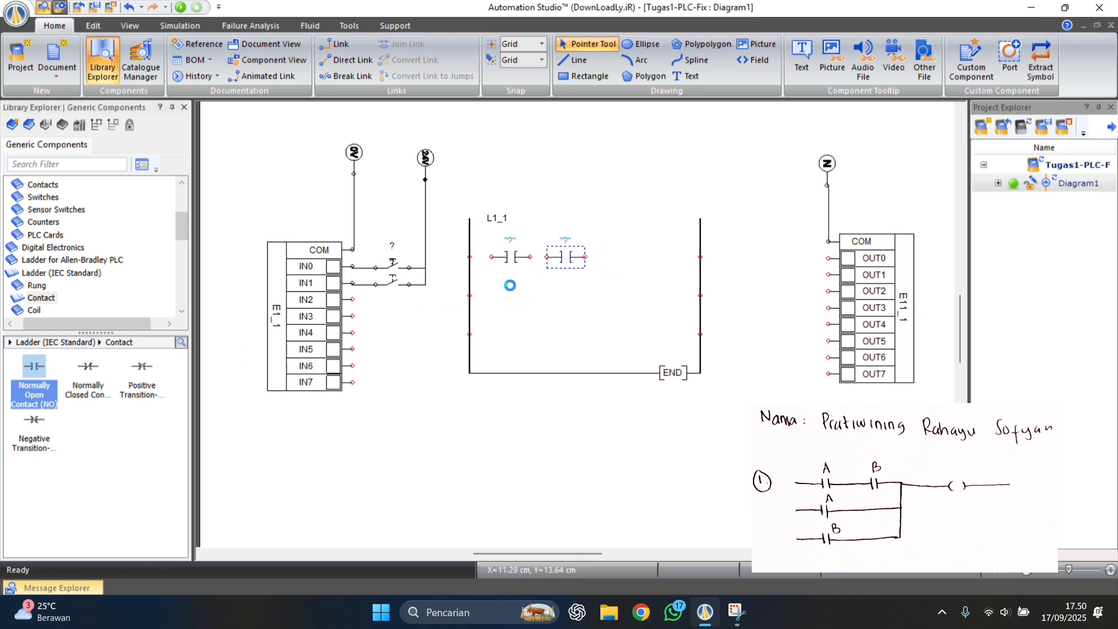
left_click_drag(510, 285, 511, 295)
left_click_drag(36, 372, 516, 334)
Place a standard ladder coil (CO) near the end of the first rung
left_click(39, 311)
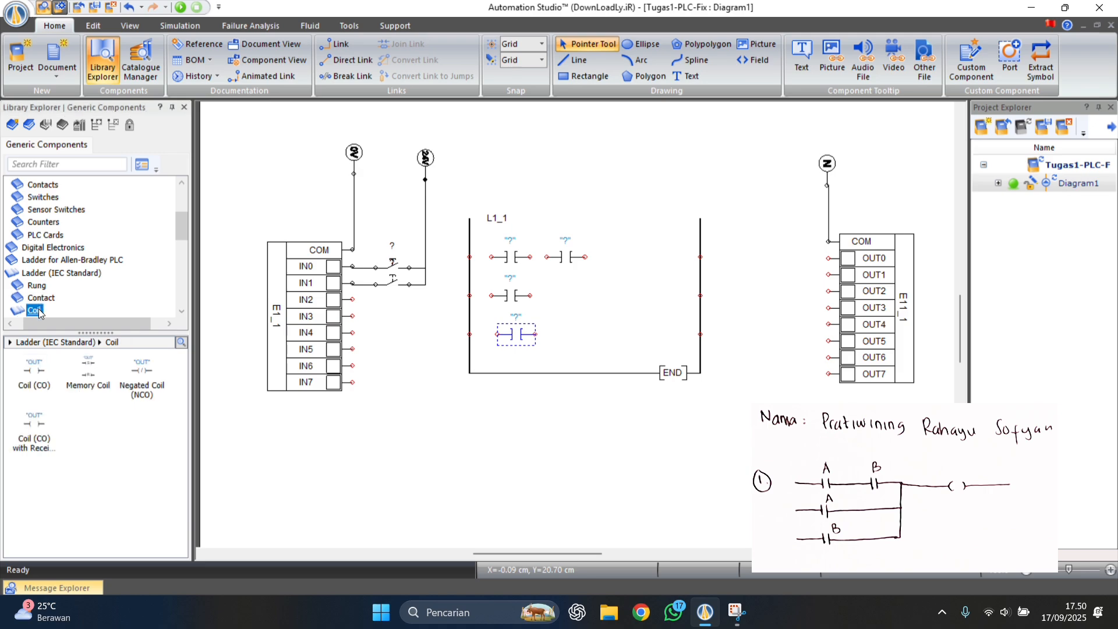
left_click_drag(34, 373, 654, 256)
key("Return")
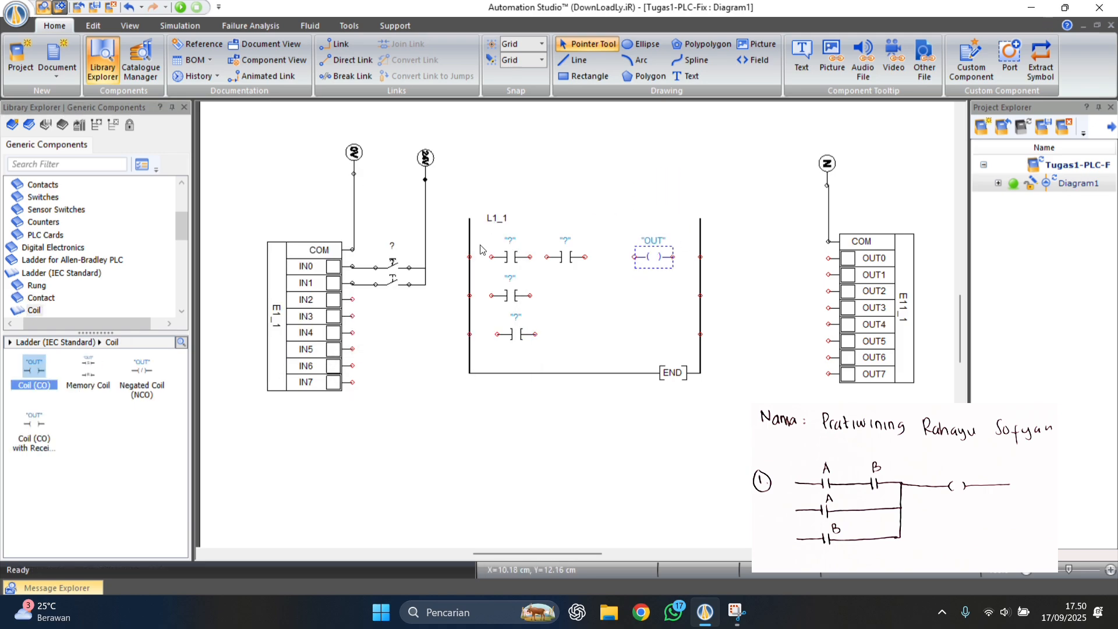
Wire the first rung from rail to rail and join the second and third rung contacts as parallel branches before the coil
left_click_drag(469, 256, 700, 257)
mouse_move(470, 295)
left_mouse_down()
mouse_move(528, 293)
mouse_move(585, 256)
left_mouse_up()
left_click_drag(469, 333, 586, 298)
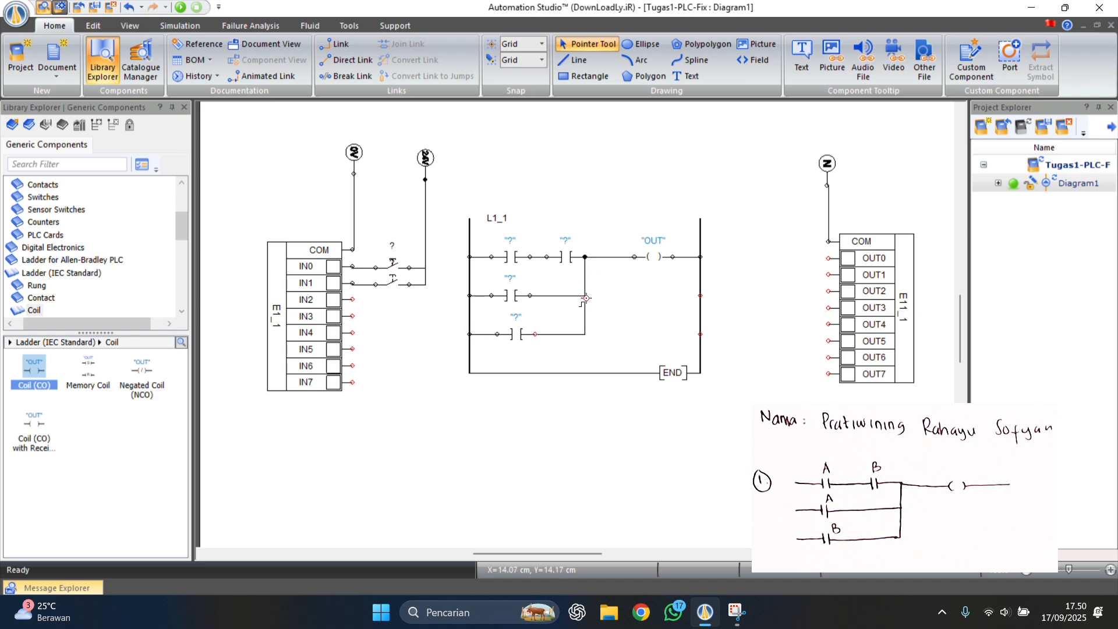
Assign IN0 to the first contact and IN1 to the second contact on the first rung
double_click(503, 267)
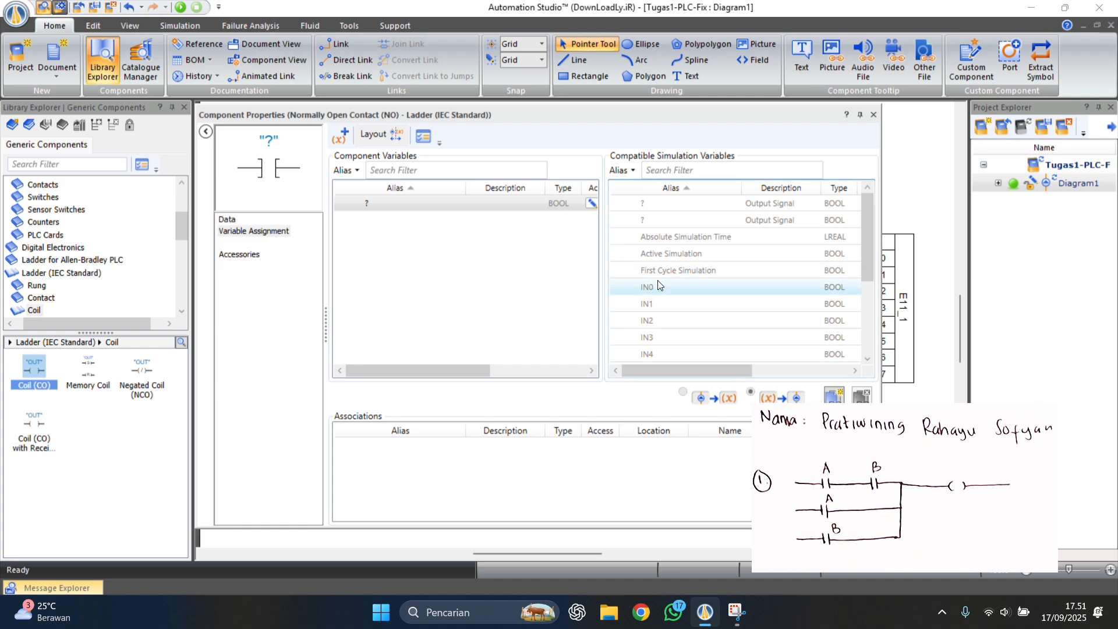
double_click(658, 286)
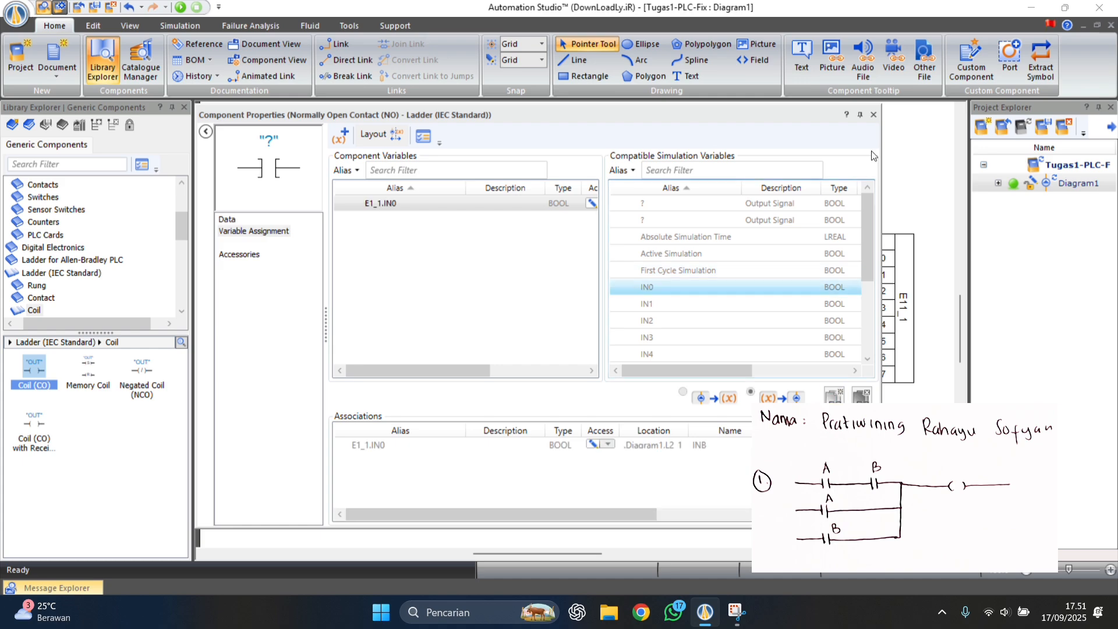
left_click(874, 114)
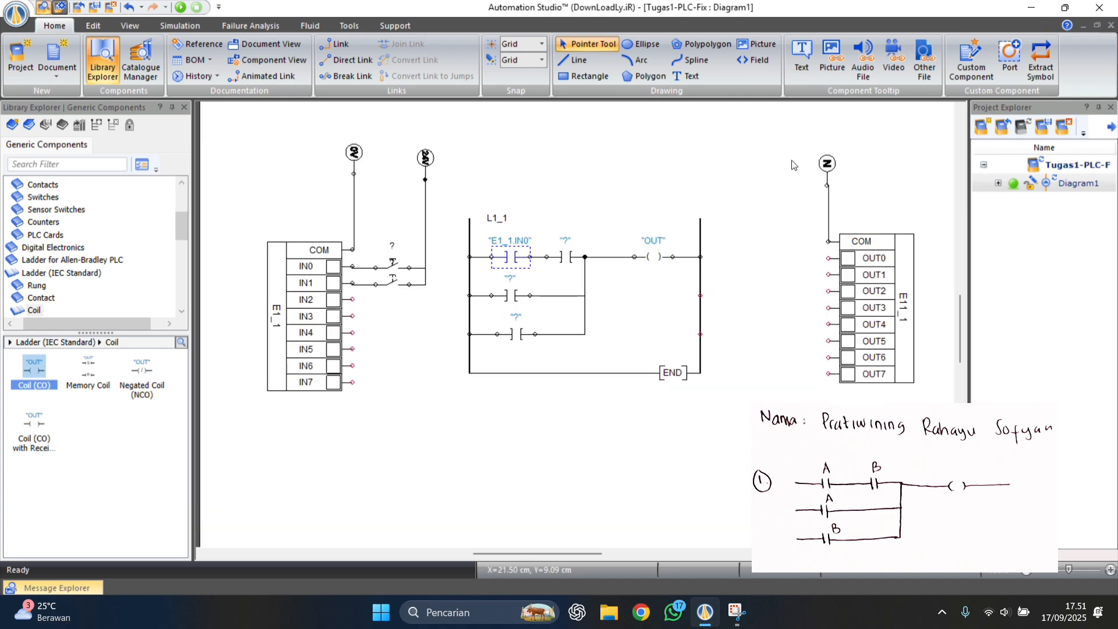
double_click(560, 258)
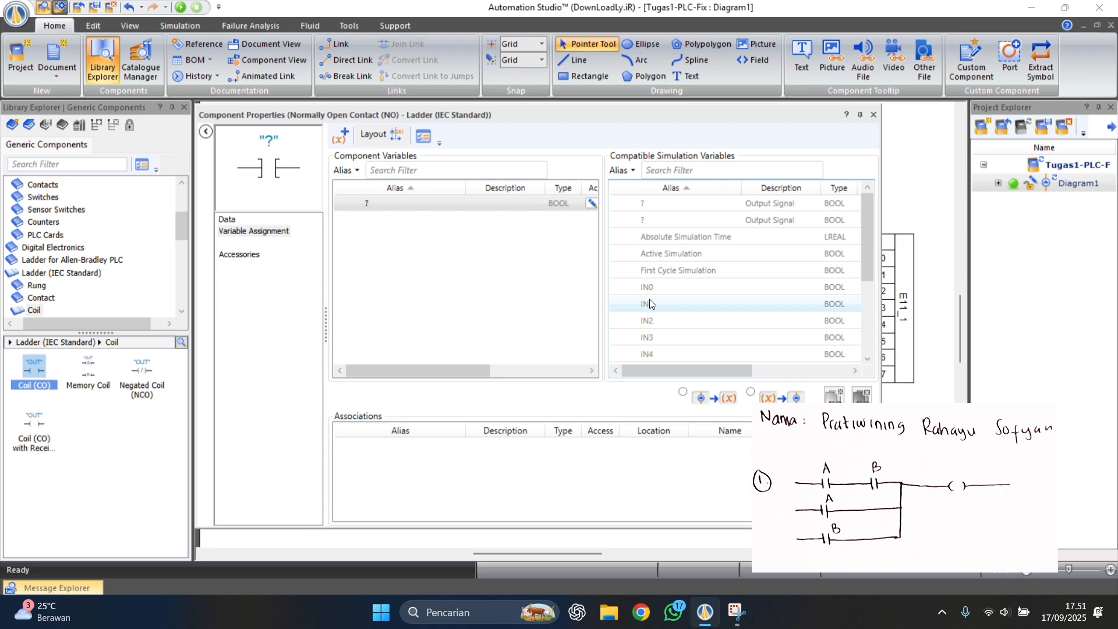
double_click(648, 304)
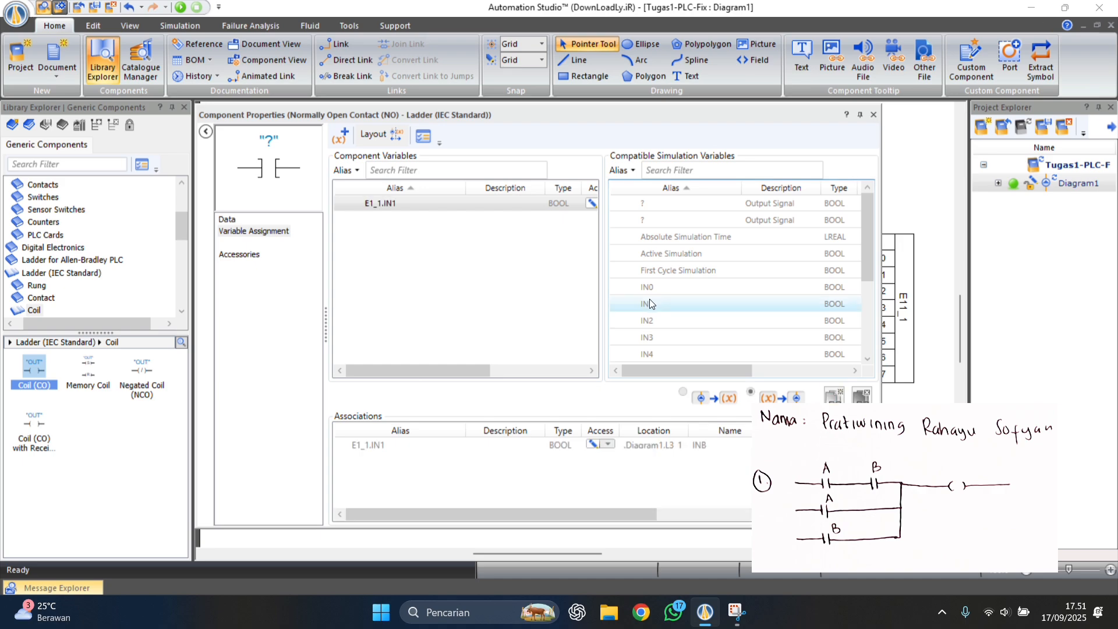
left_click(873, 114)
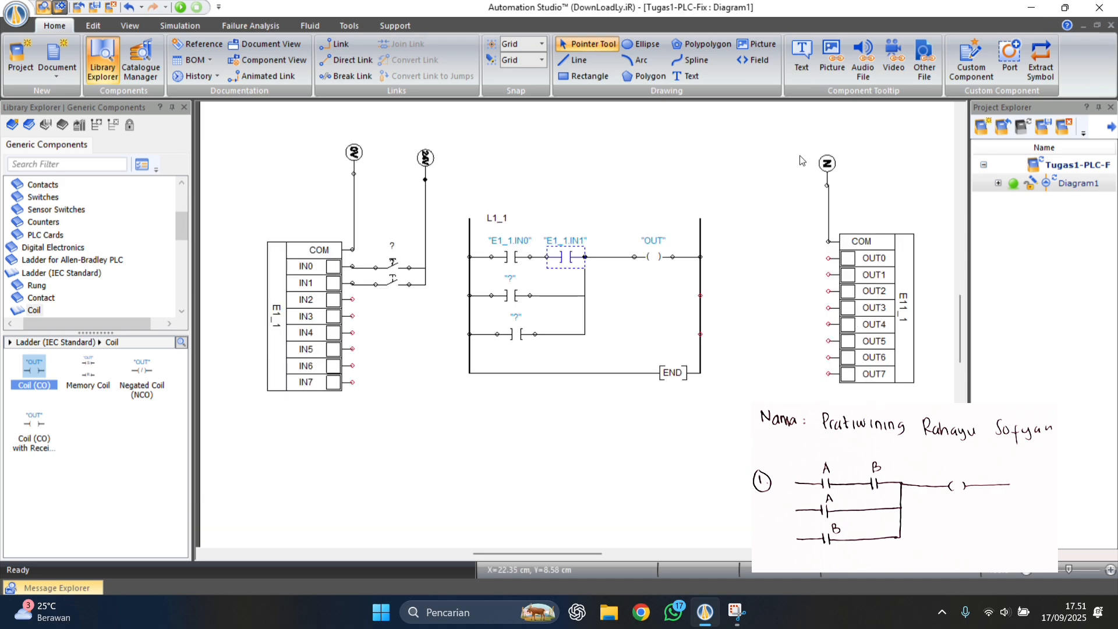
Assign IN0 to the second-rung contact and IN1 to the third-rung contact
double_click(506, 297)
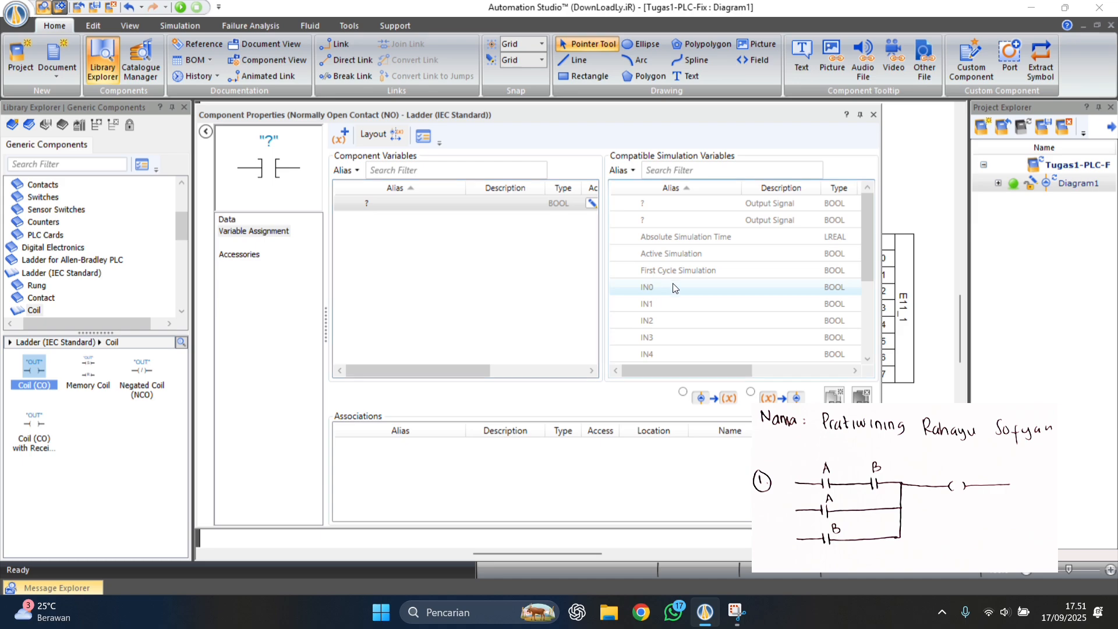
double_click(673, 287)
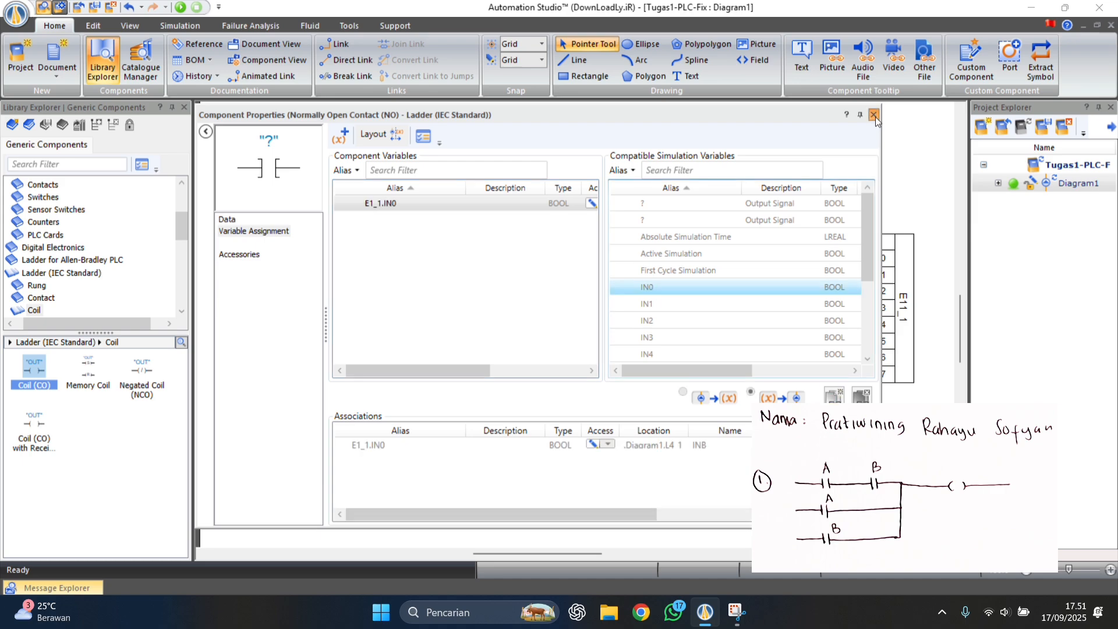
left_click(873, 114)
double_click(517, 334)
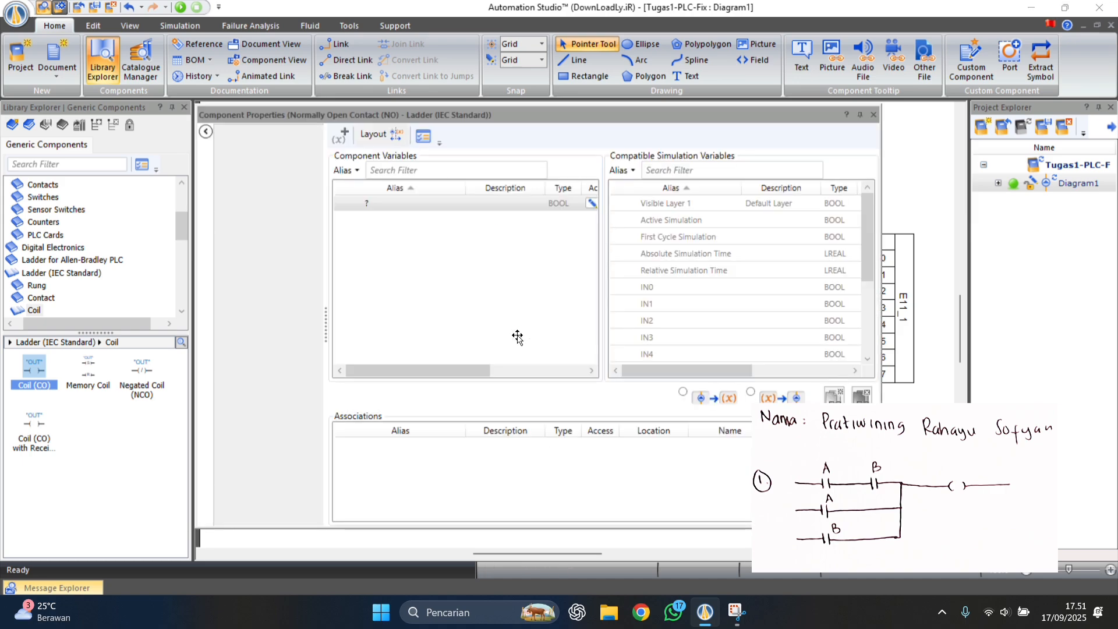
double_click(681, 304)
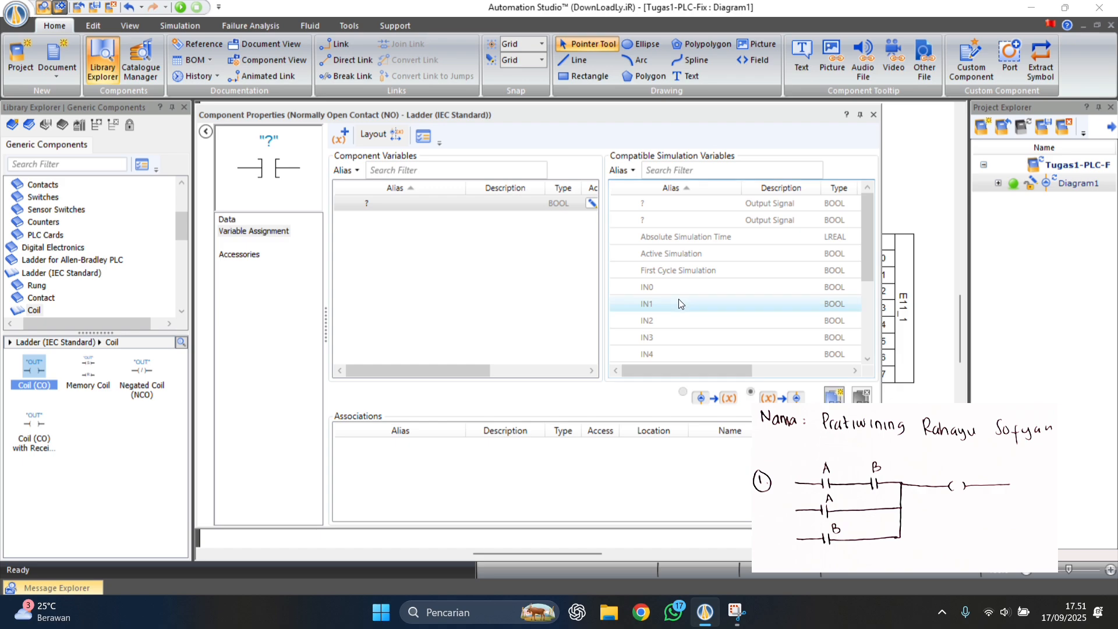
left_click(873, 114)
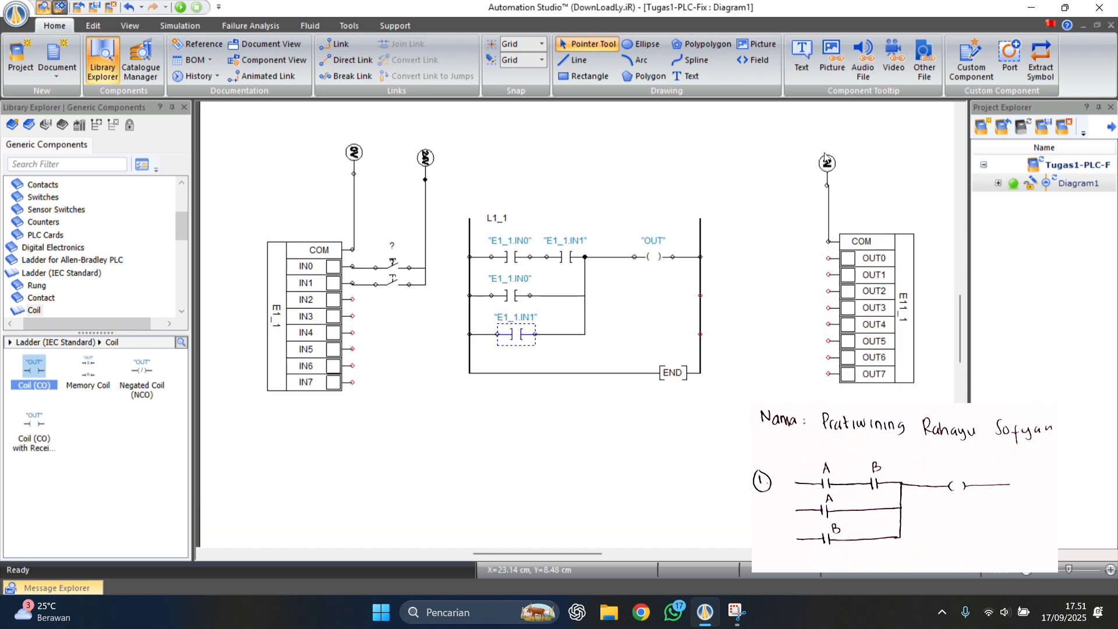
Link the first-rung coil to the PLC output OUT0 and deselect it
double_click(652, 256)
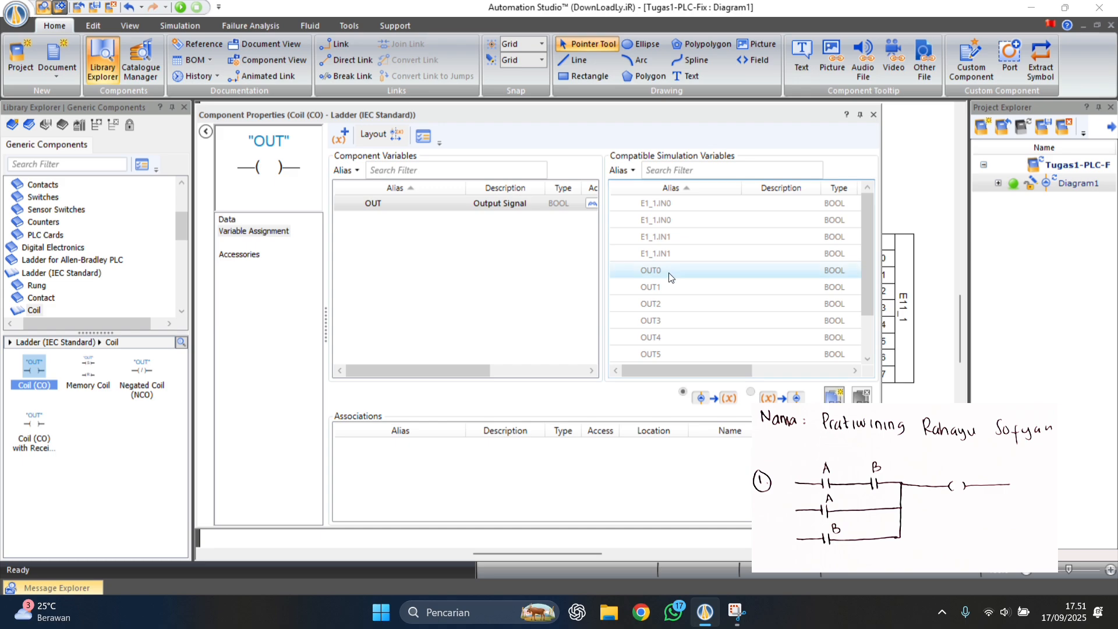
double_click(669, 271)
left_click(874, 115)
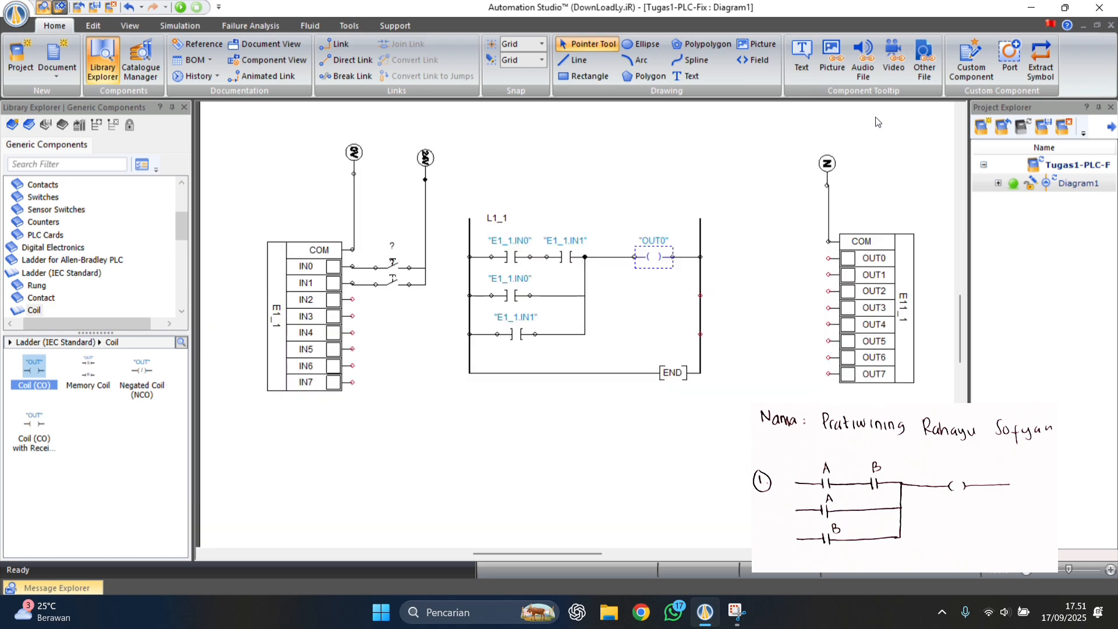
left_click(692, 185)
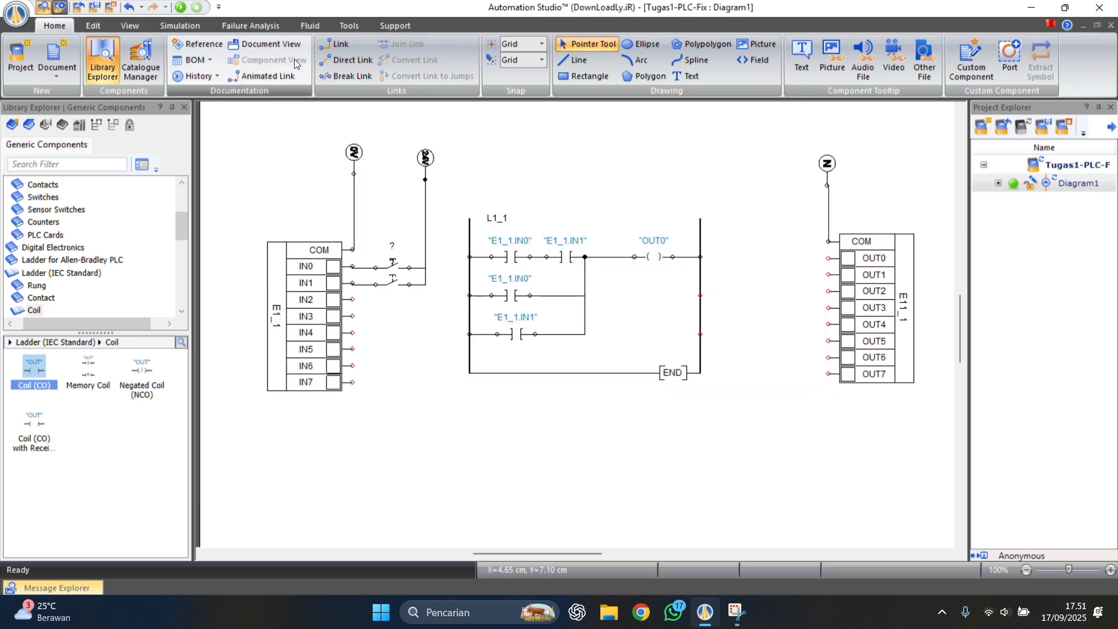
Run the simulation and operate the IN0 and IN1 push-buttons separately and together to test the OUT0 logic
left_click(181, 8)
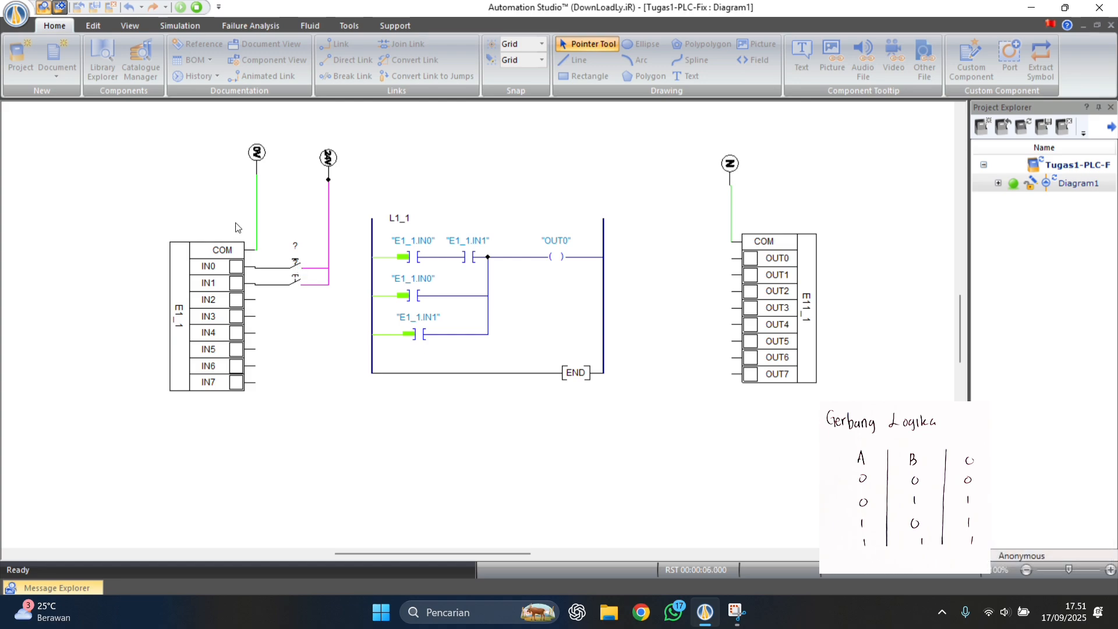
left_click(295, 269)
left_click(297, 286)
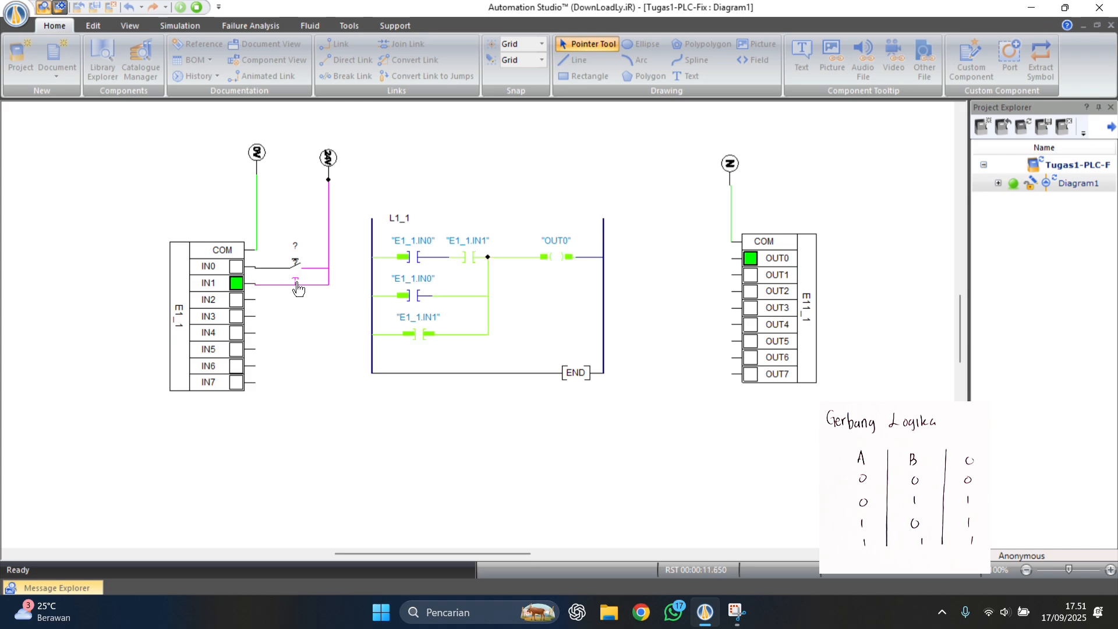
right_click(292, 270)
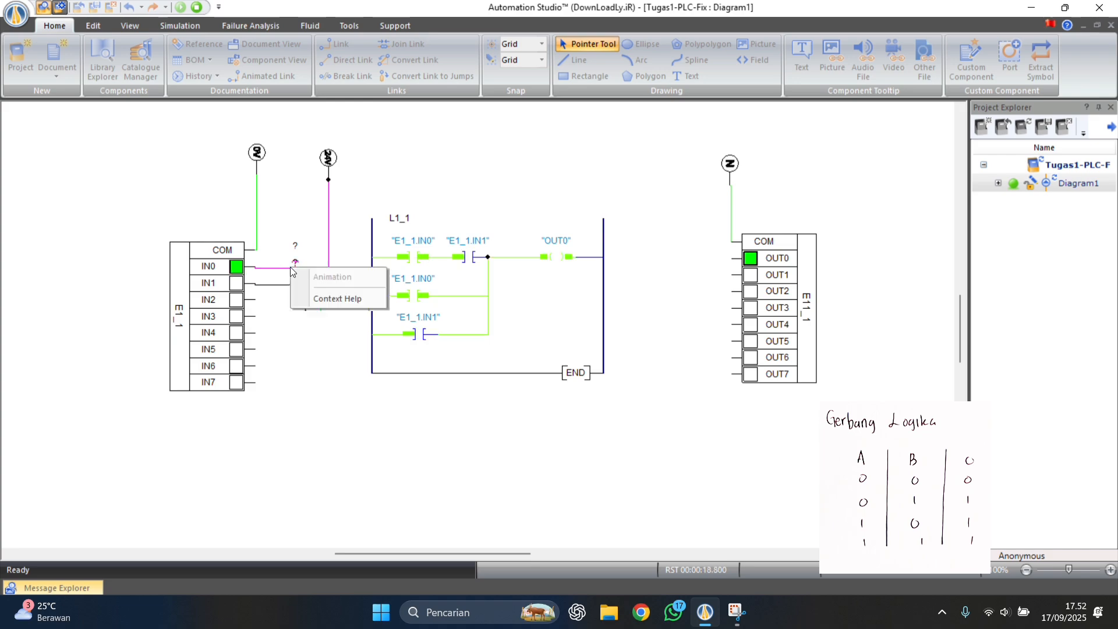
left_click(297, 287)
left_click(297, 286)
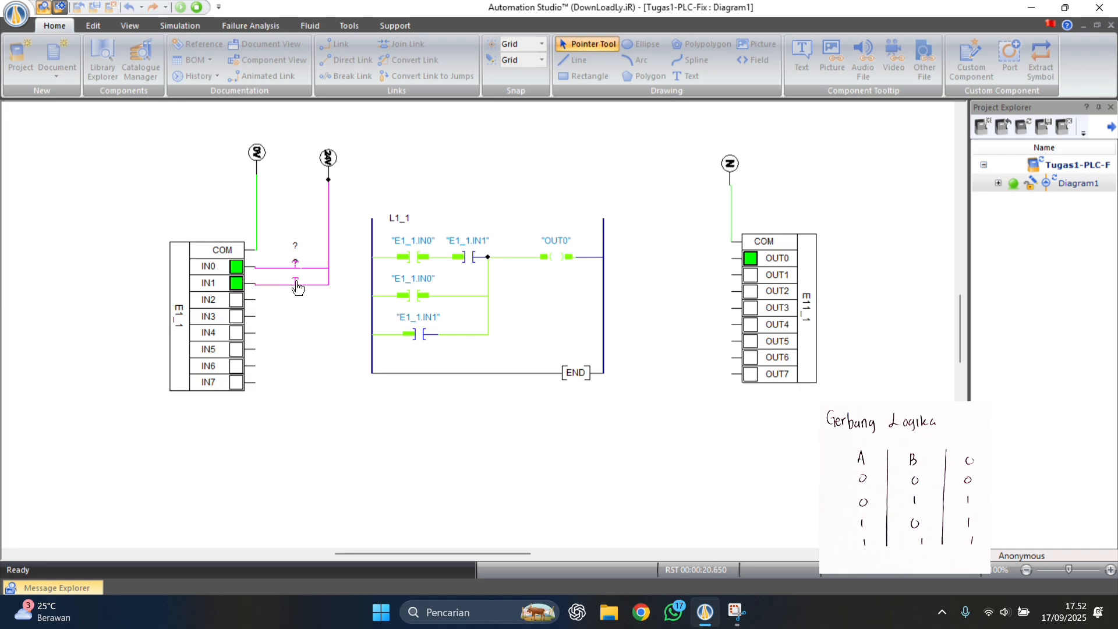
left_click(297, 287)
left_click(297, 286)
left_click(297, 287)
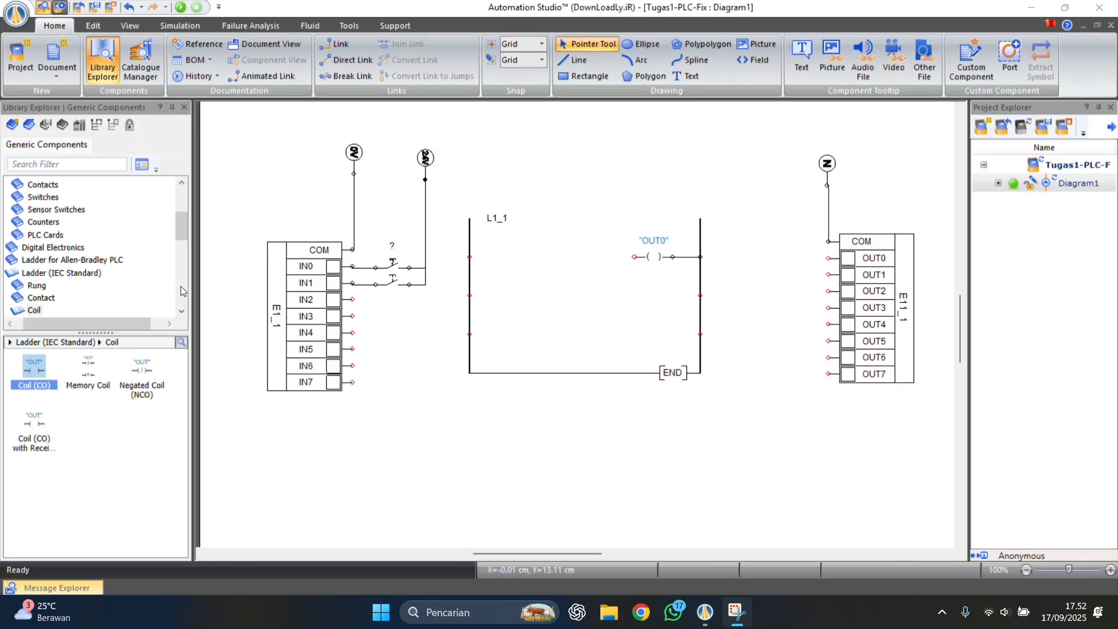
Place three normally open ladder contacts: two in series on the first rung and one below the first contact on the second rung
left_click(46, 295)
left_click_drag(34, 367, 509, 259)
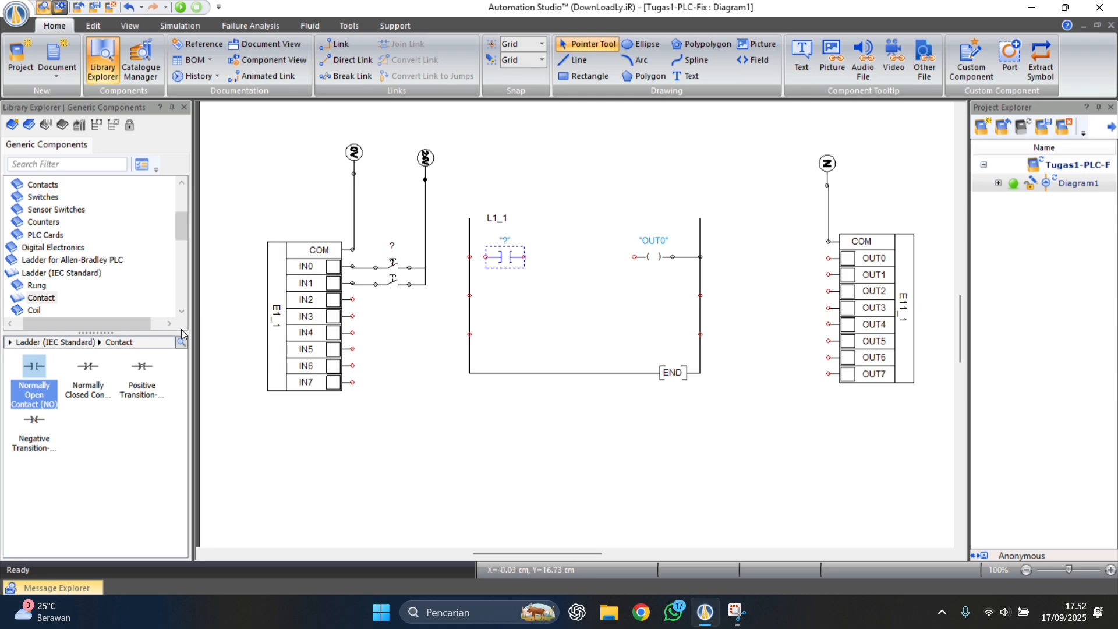
left_click_drag(36, 372, 504, 294)
left_click_drag(595, 254, 572, 255)
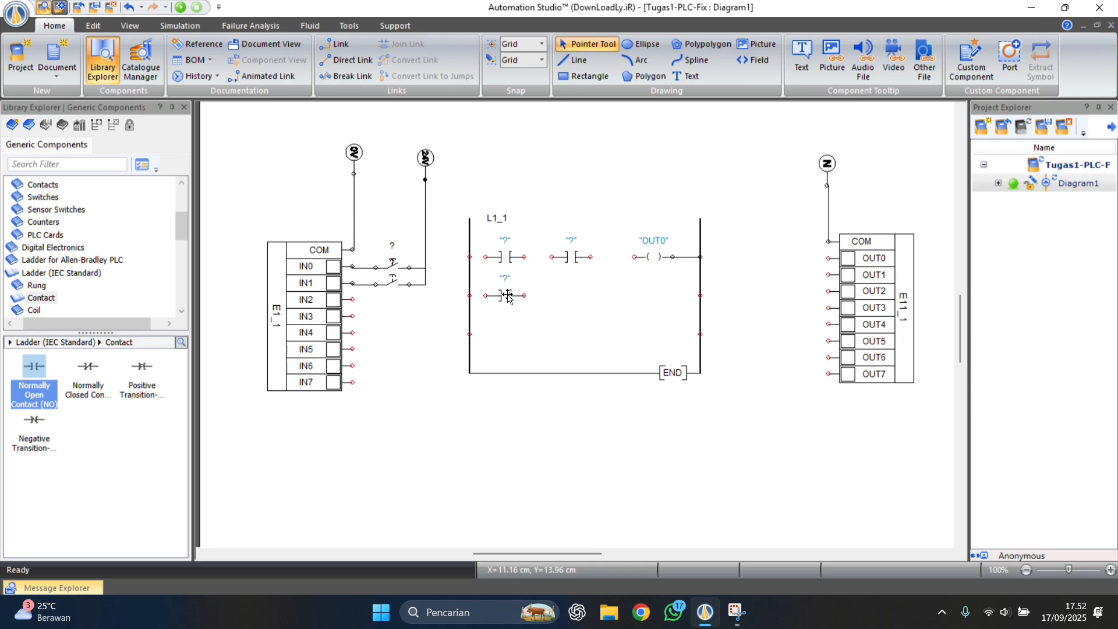
Wire the first rung through to the OUT0 coil and connect the second-rung contact in parallel with the first contact
left_click_drag(486, 256, 551, 256)
left_click_drag(636, 256, 590, 256)
left_click_drag(469, 295, 551, 256)
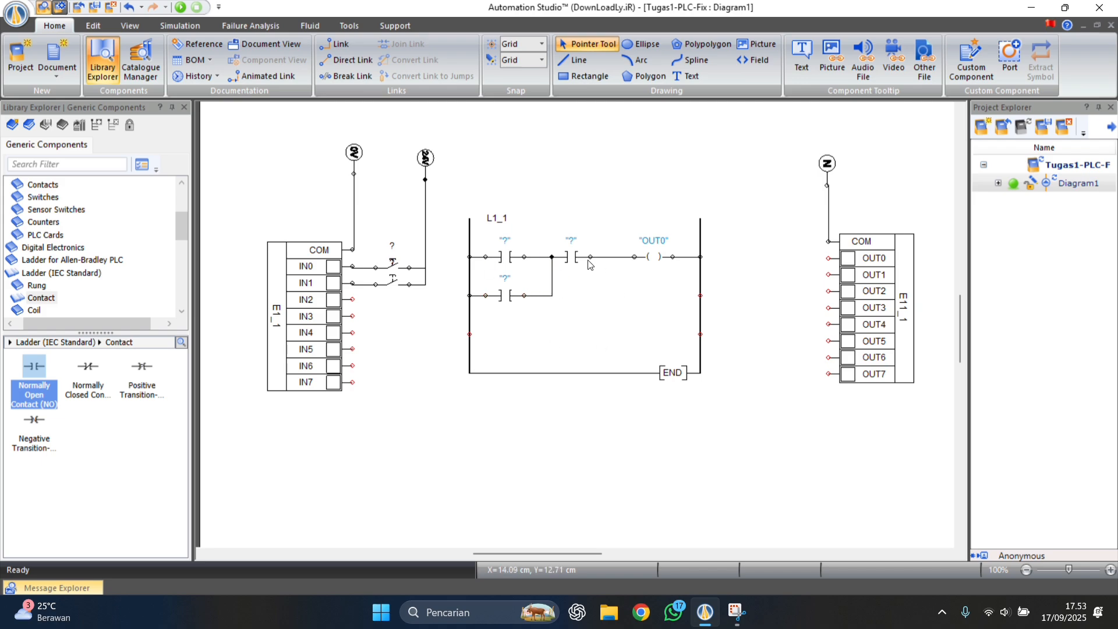
Assign IN0 to the first contact on the first rung
double_click(504, 257)
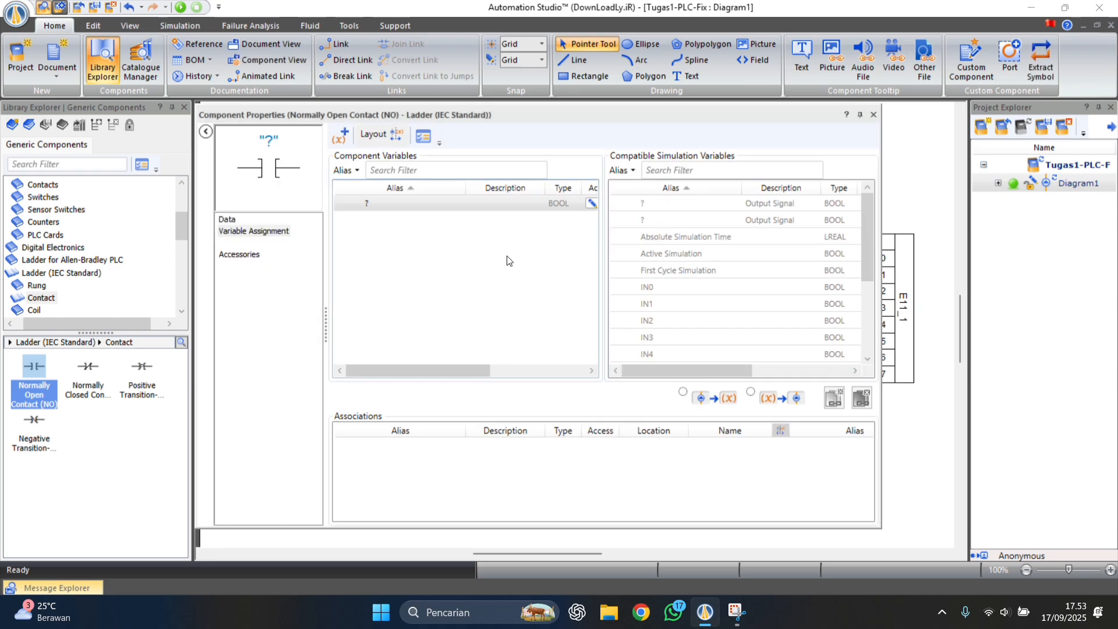
double_click(685, 288)
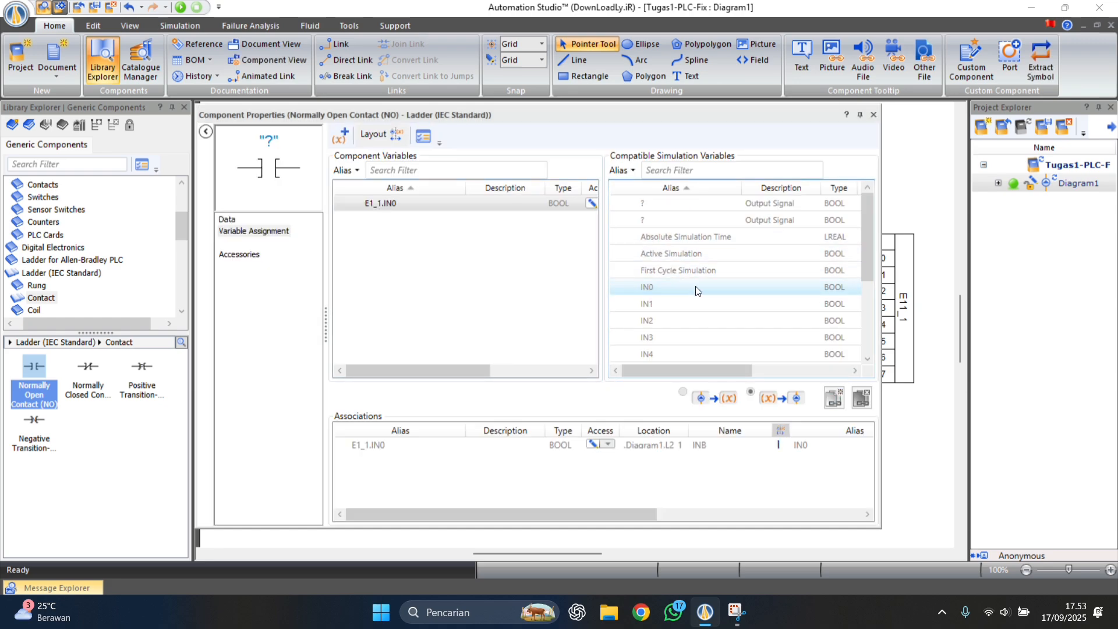
left_click(873, 115)
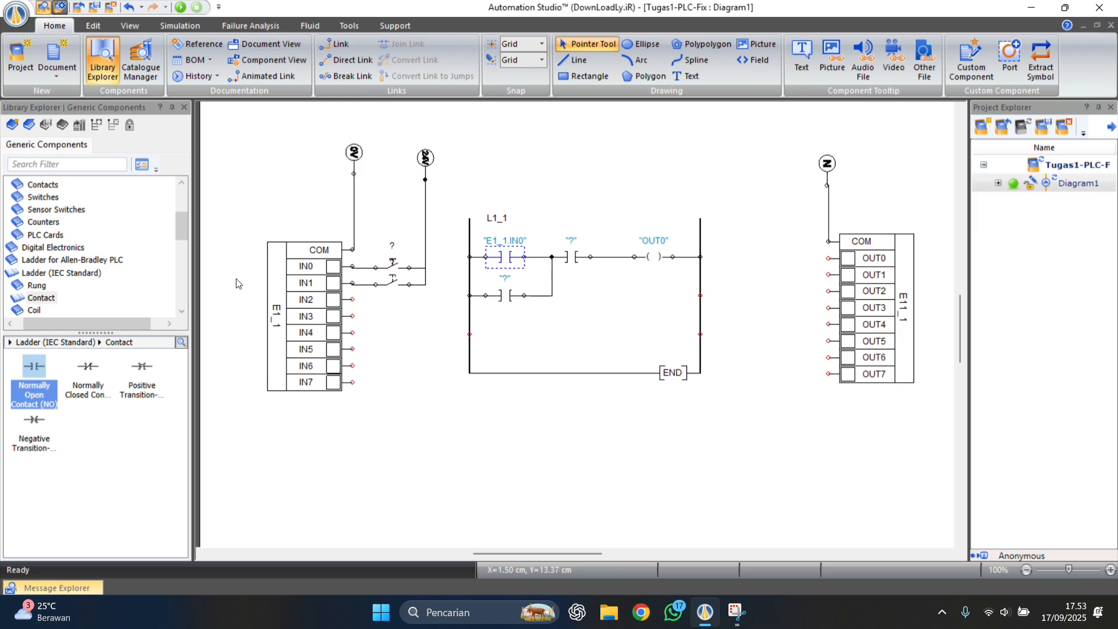
Place a normally open push-button from the IEC switches beside the IN2 and IN3 terminals of the input card
scroll(94, 277, "up", 1)
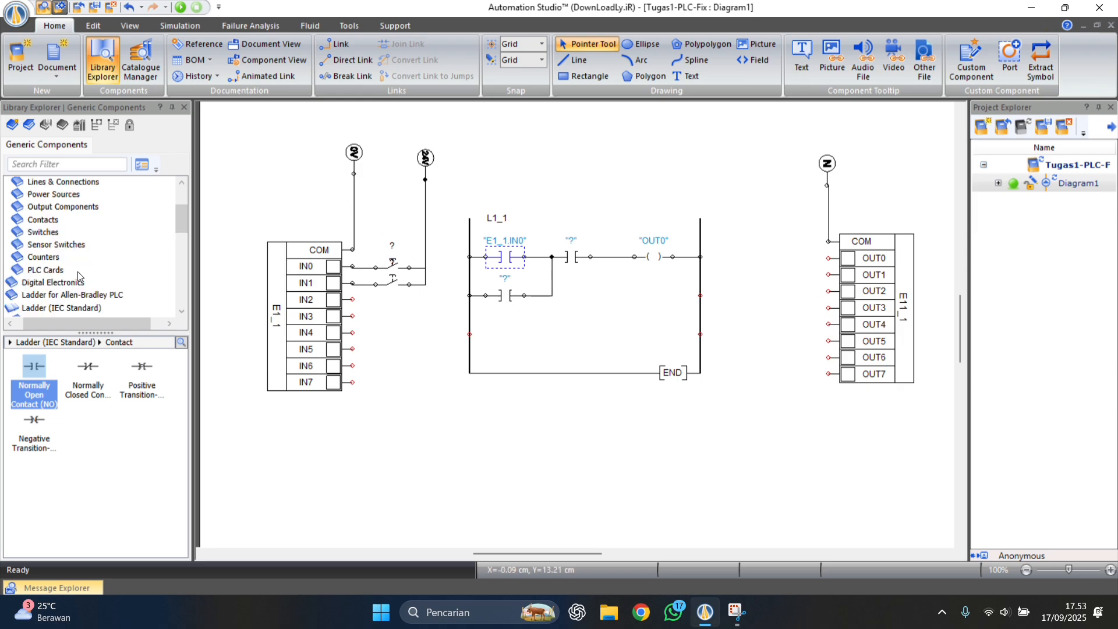
left_click(49, 232)
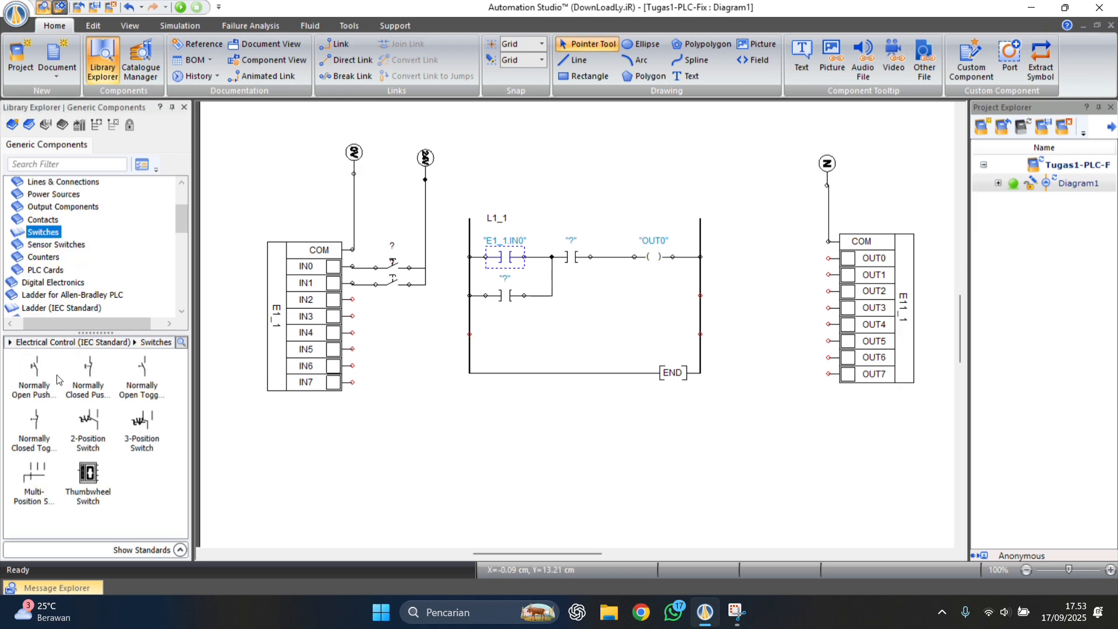
left_click_drag(34, 367, 378, 299)
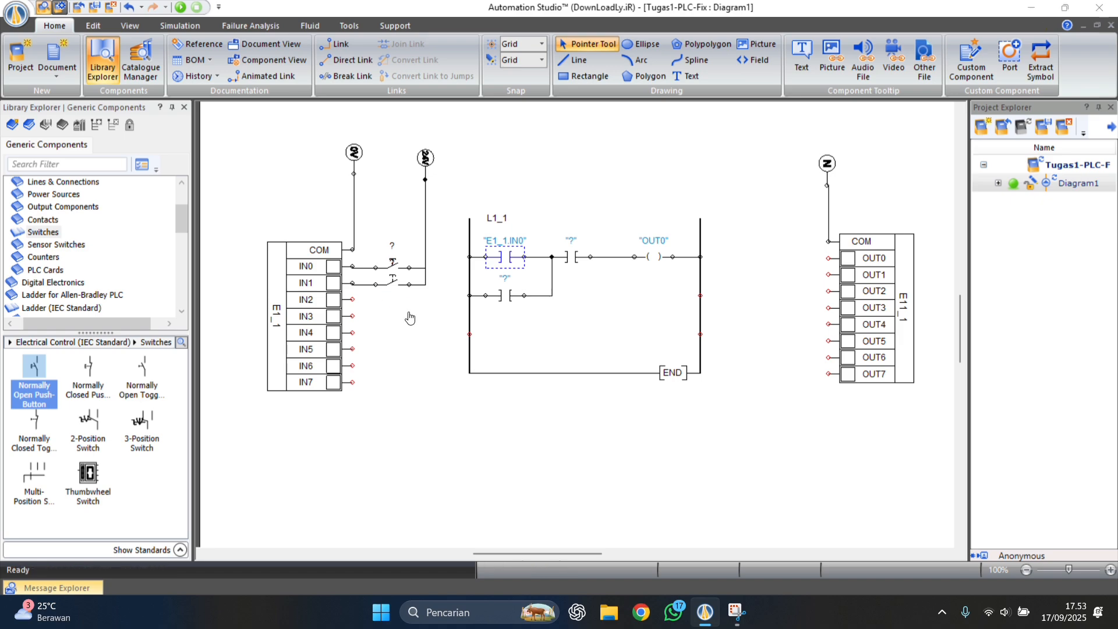
left_click(496, 213)
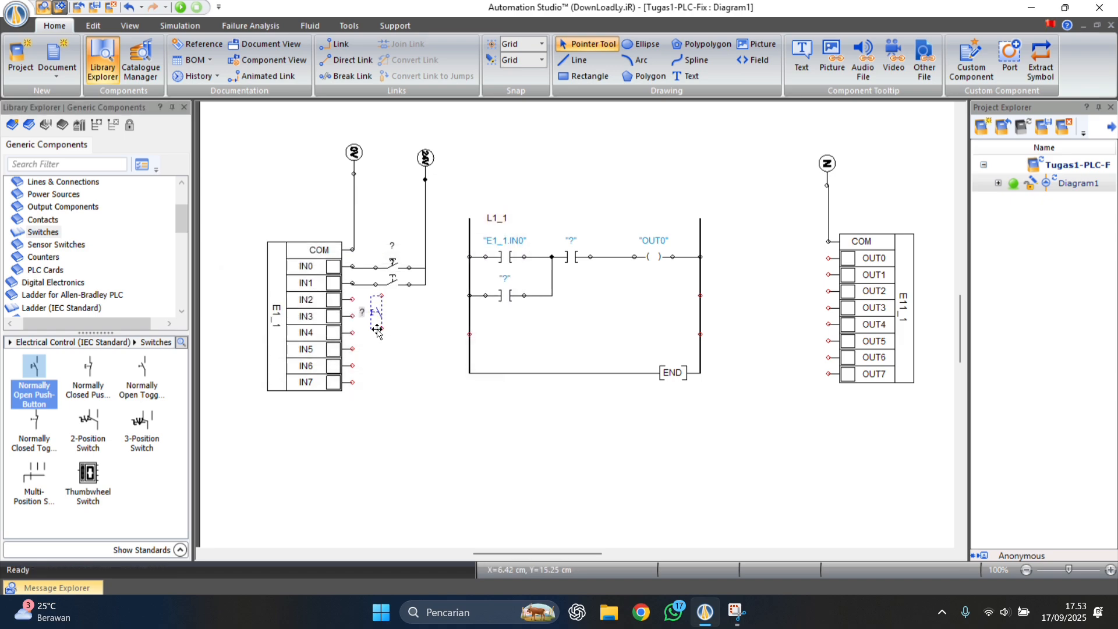
Rotate the new push-button to horizontal and position it below the IN1 push-button, in line with the IN2 terminal
key("ctrl+r")
key("ctrl+r")
key("ctrl+r")
key("ctrl+r")
key("ctrl+r")
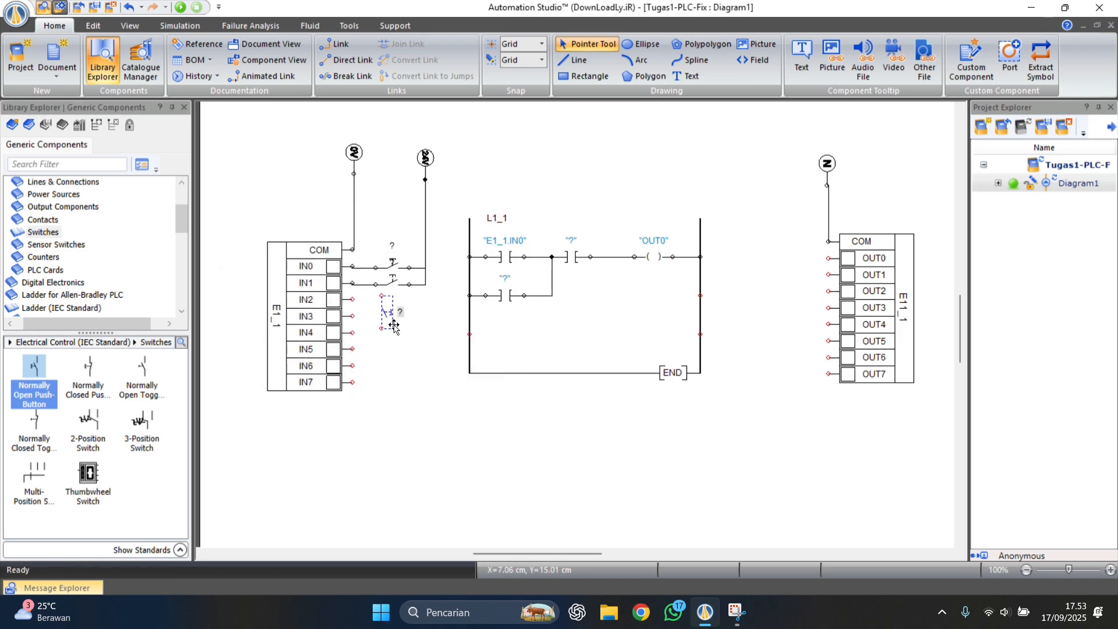
left_click_drag(382, 307, 391, 296)
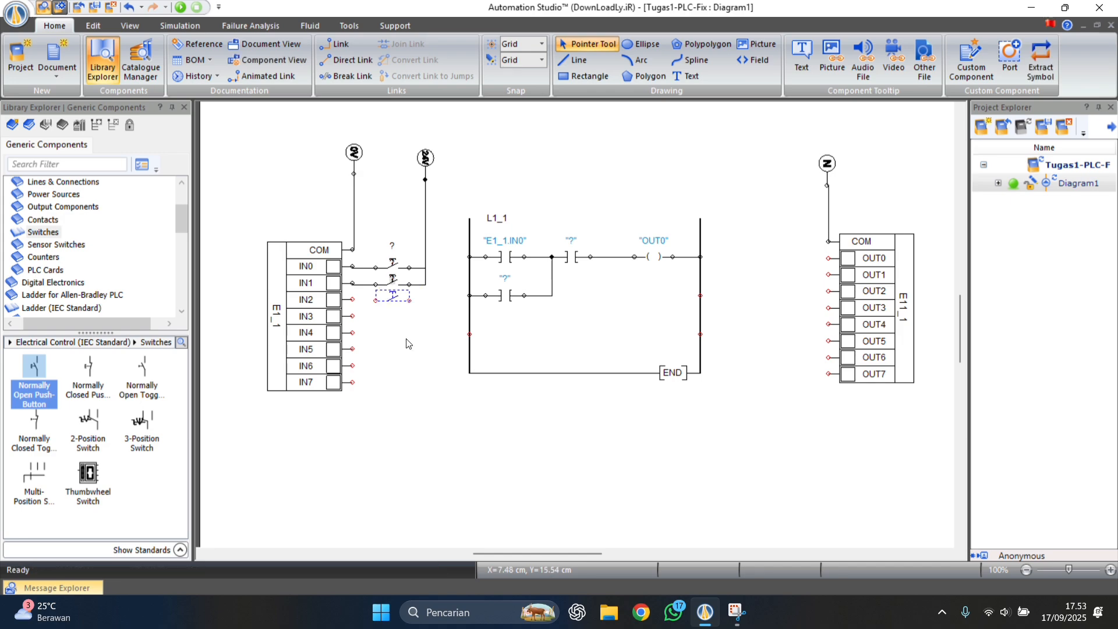
Wire the third push-button between the 24V supply and the IN2 terminal, redoing the supply link so it joins the shared vertical line
left_click(408, 300)
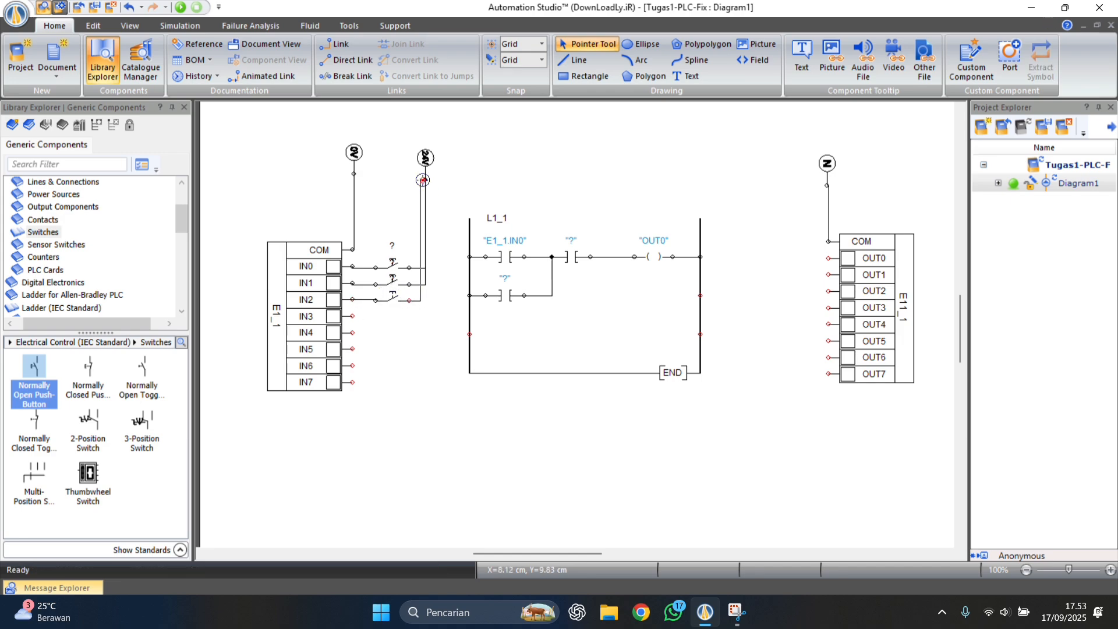
left_click(425, 180)
key("ctrl+z")
key("ctrl+z")
left_click(409, 300)
left_click(425, 180)
left_click(352, 300)
left_click(375, 300)
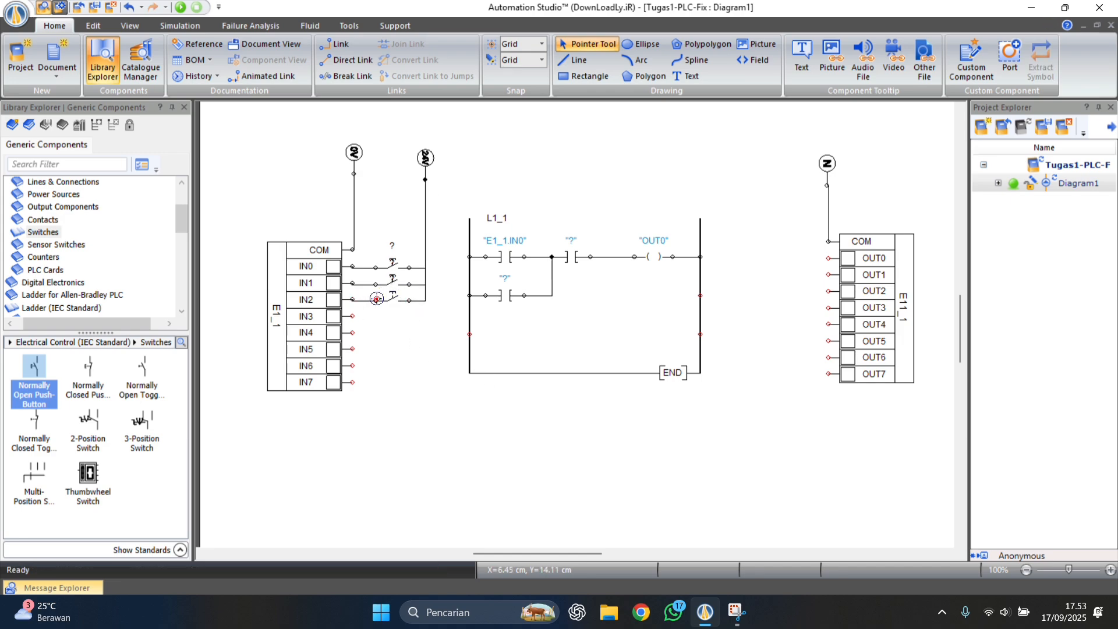
Assign IN2 to the second contact on the first rung
double_click(569, 256)
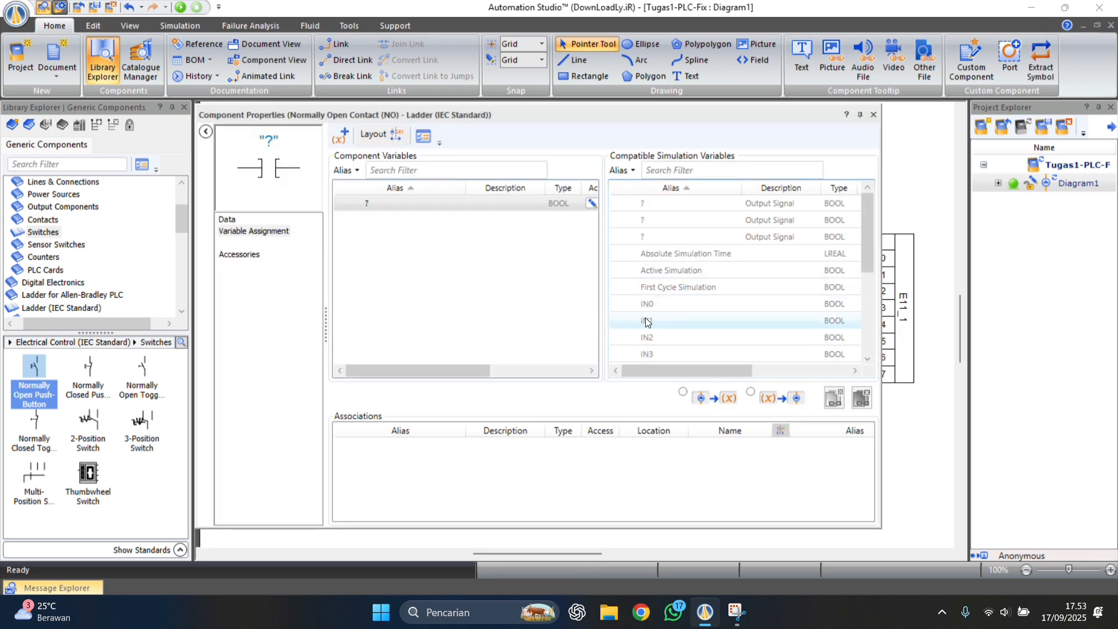
double_click(647, 338)
left_click(874, 114)
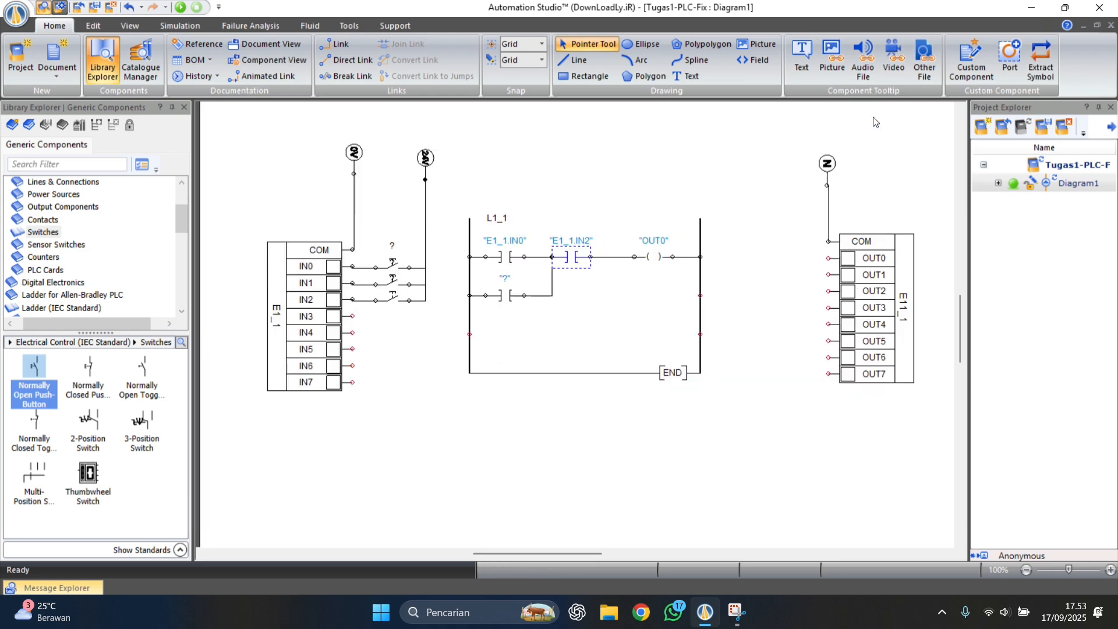
Assign IN1 to the second-rung contact, deleting the mistaken IN2 link first
double_click(504, 295)
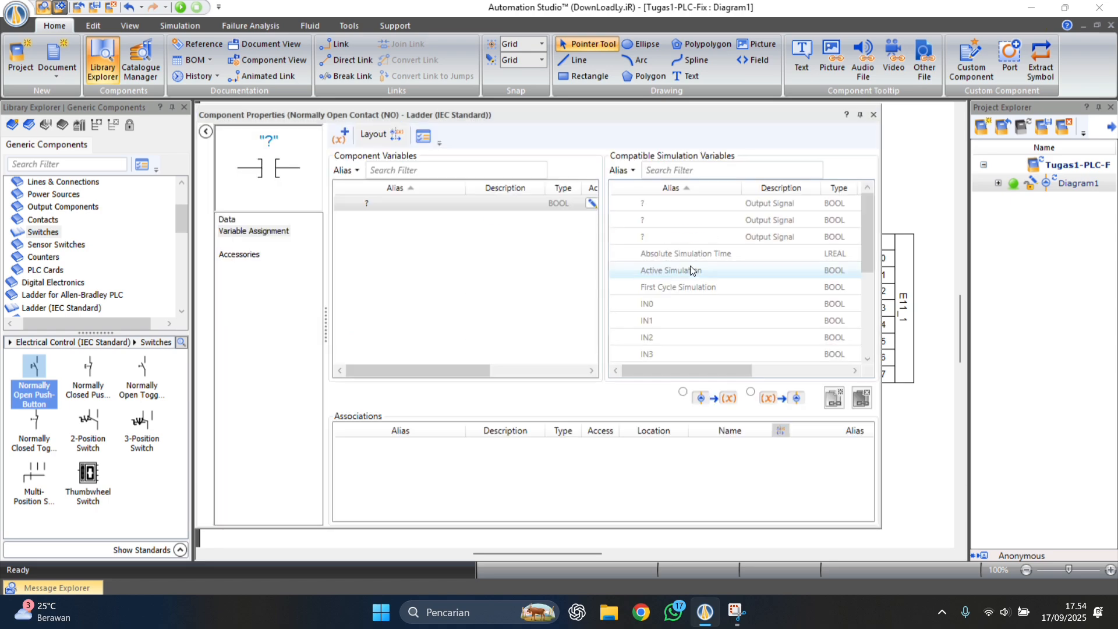
double_click(689, 336)
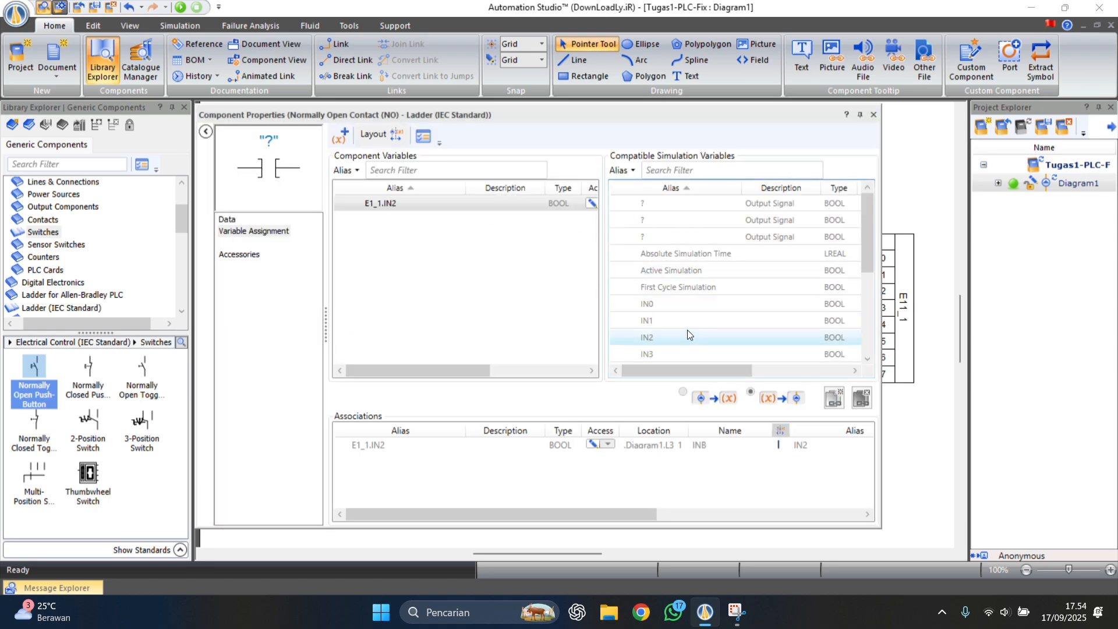
right_click(668, 446)
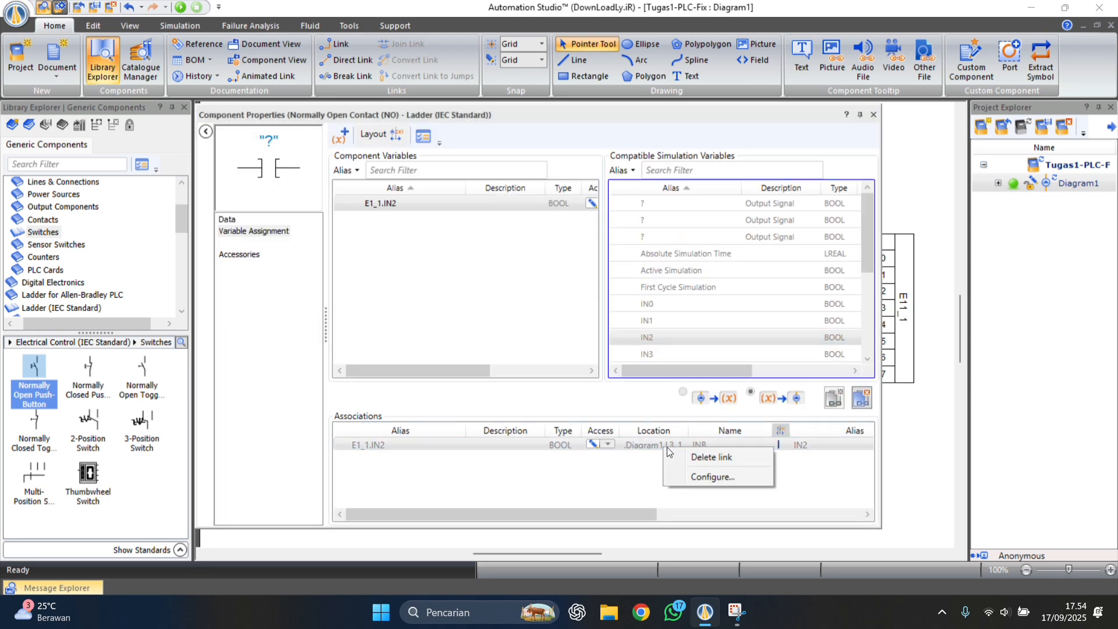
left_click(711, 457)
double_click(671, 320)
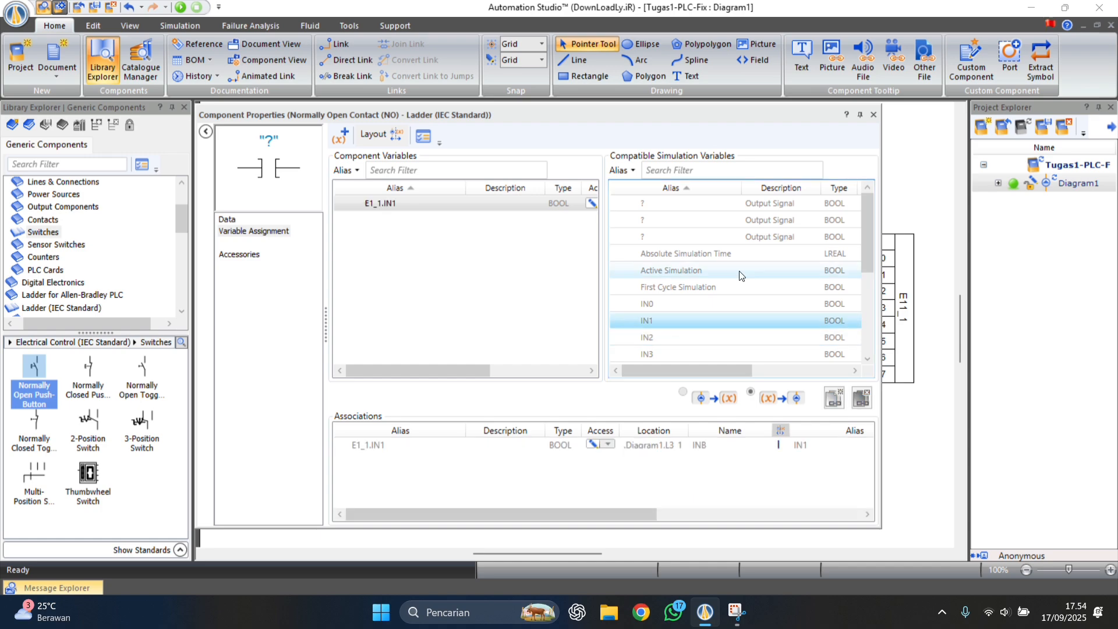
left_click(874, 114)
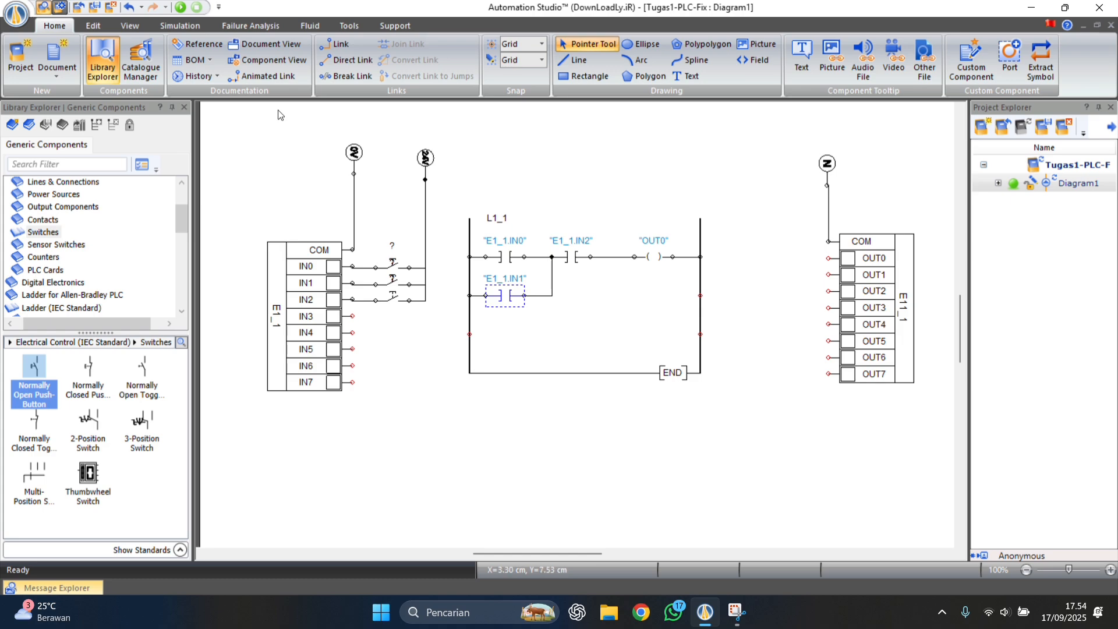
Start the simulation and test the IN2, IN1 and IN0 push-buttons one at a time against the truth table
left_click(183, 10)
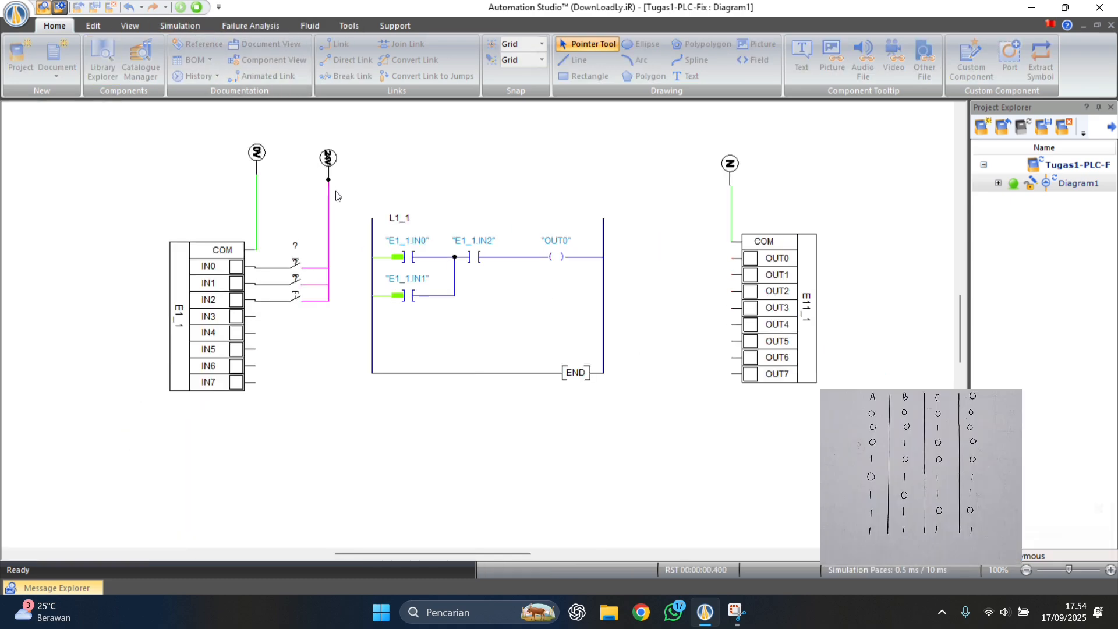
left_click(294, 301)
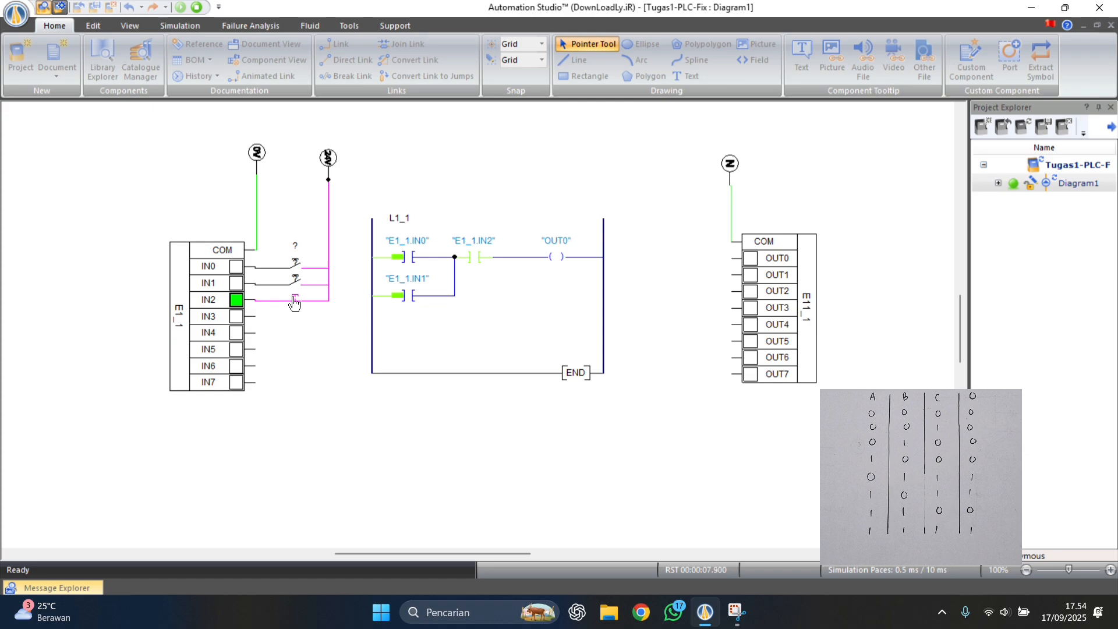
left_click_drag(295, 302, 295, 302)
left_click(296, 284)
left_click(298, 270)
Test the IN1 and IN2 push-buttons held closed together, and release both
left_click(295, 280)
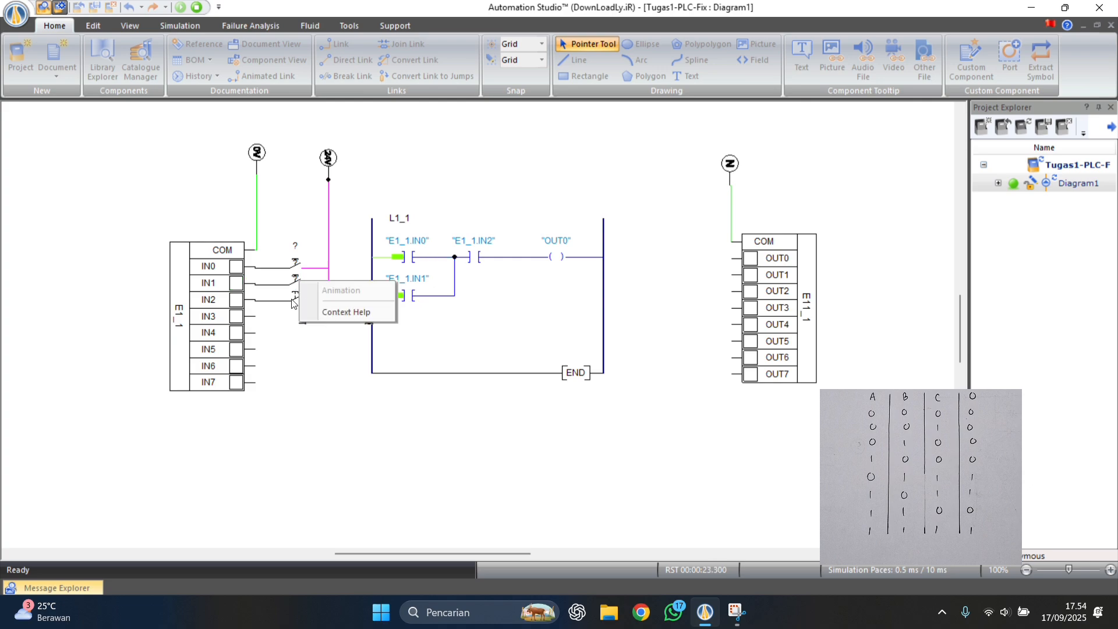
left_click(295, 300)
right_click(295, 298)
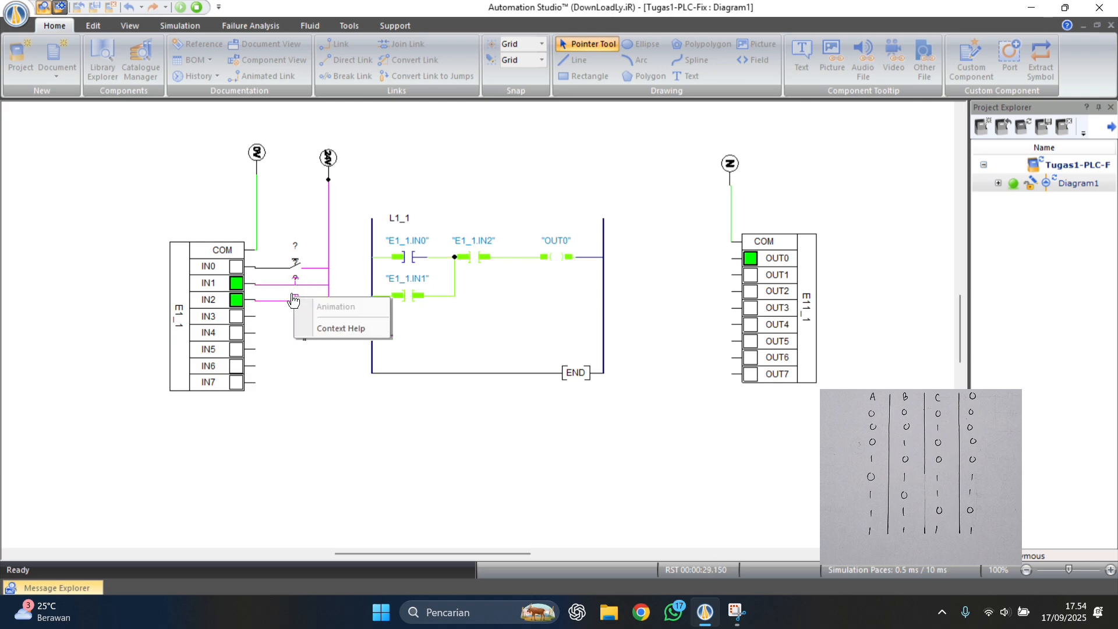
left_click(294, 296)
left_click(296, 286)
left_click(299, 300)
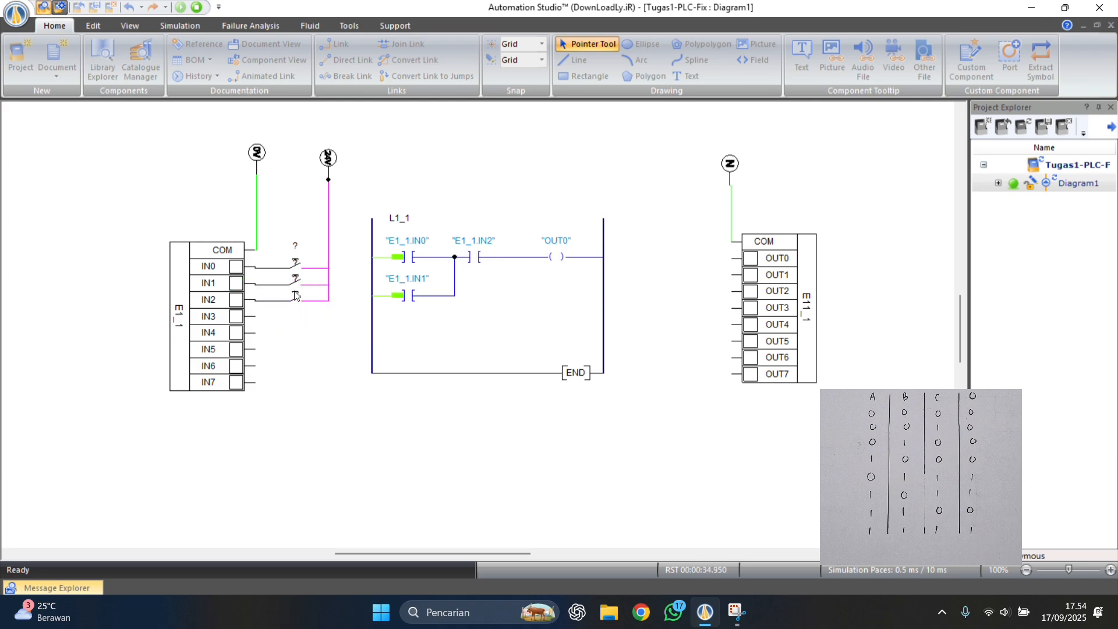
Test the IN0 and IN2 push-buttons held closed together in the running simulation
right_click(296, 269)
left_click(295, 267)
right_click(298, 260)
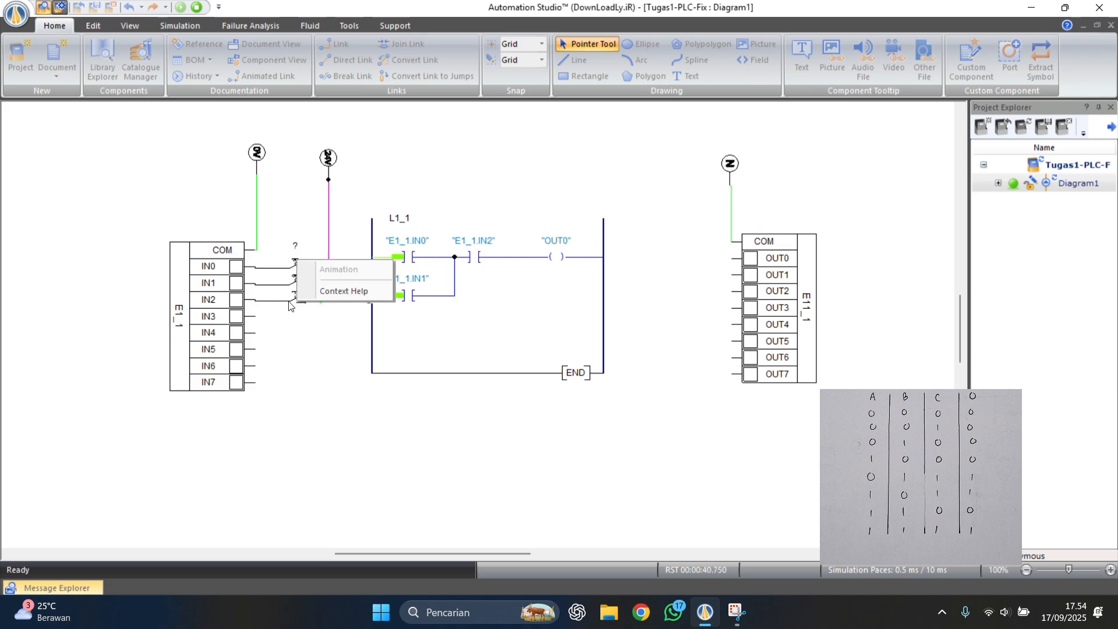
left_click(293, 266)
right_click(292, 267)
left_click(289, 302)
right_click(290, 301)
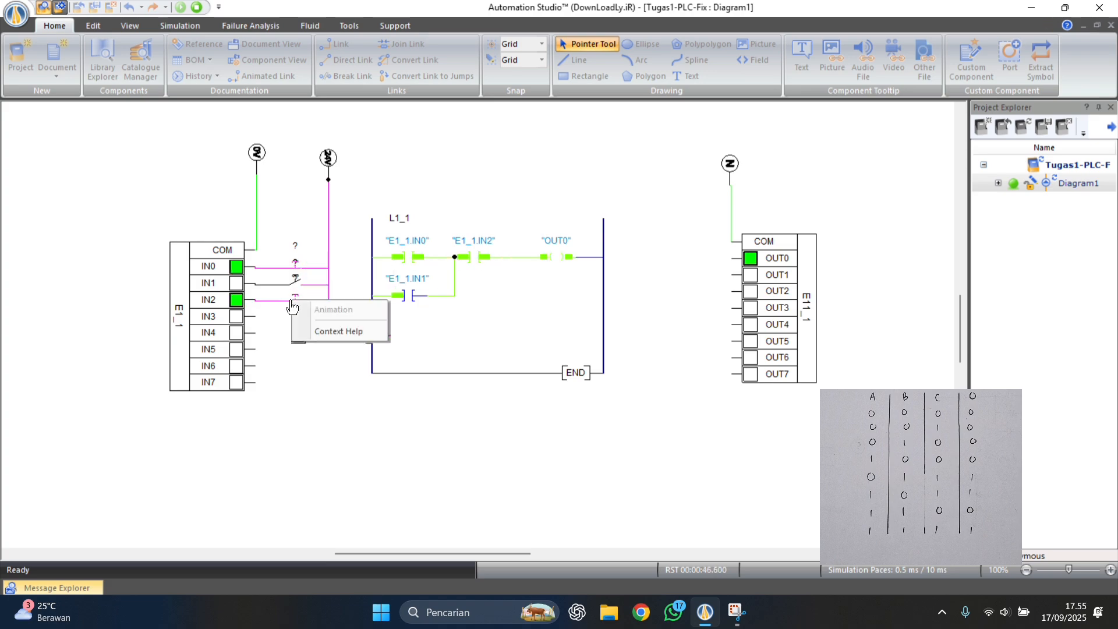
left_click(303, 321)
Hold the IN0 push-button closed and test it together with the IN1 push-button
left_click(295, 265)
right_click(295, 264)
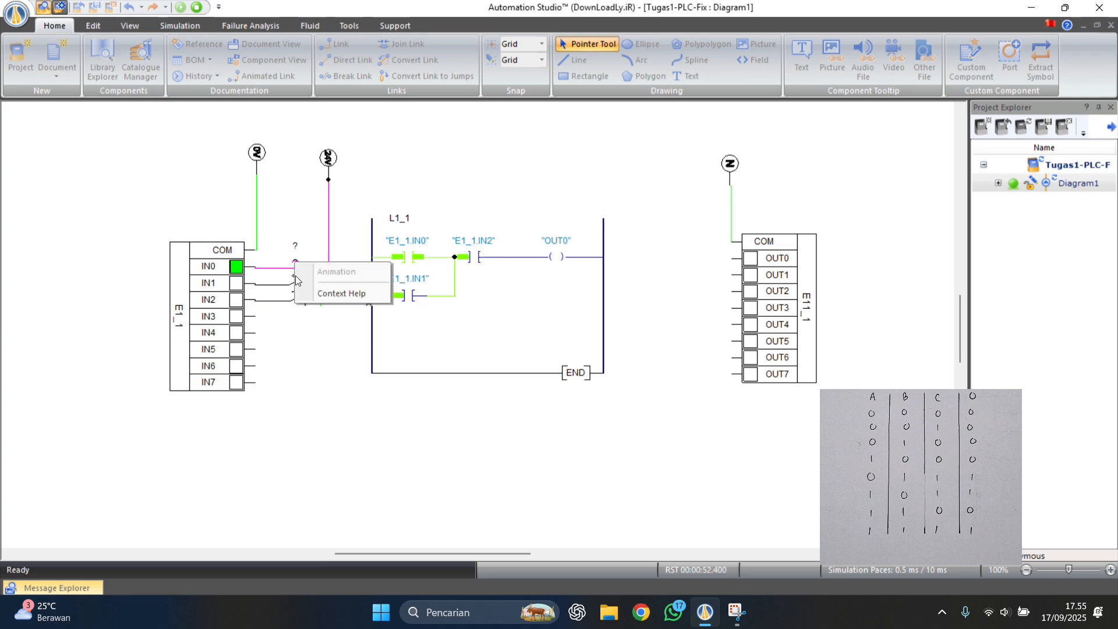
left_click(293, 284)
left_click(293, 284)
left_click(293, 285)
left_click(293, 285)
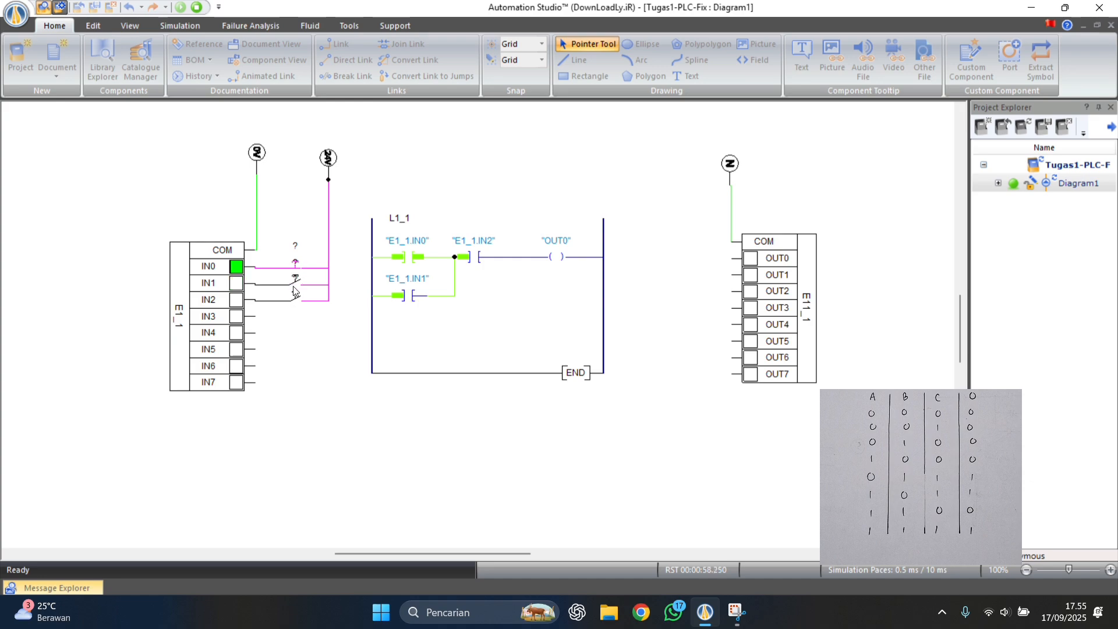
Test the OUT0 output with the IN0, IN1 and IN2 push-buttons all held closed
left_click(296, 284)
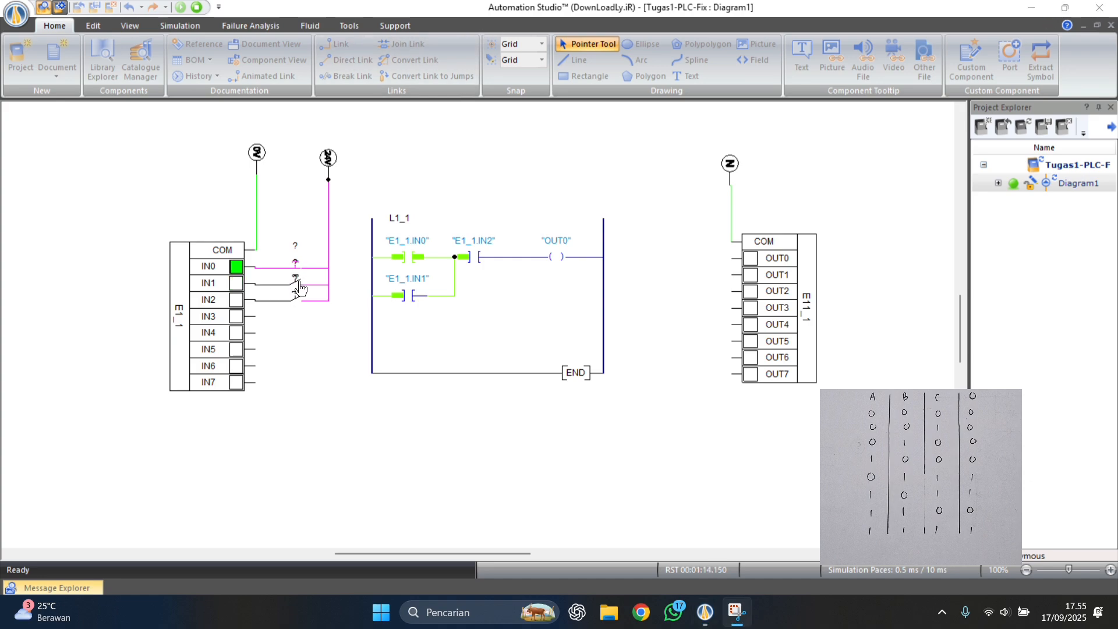
right_click(300, 285)
left_click(296, 298)
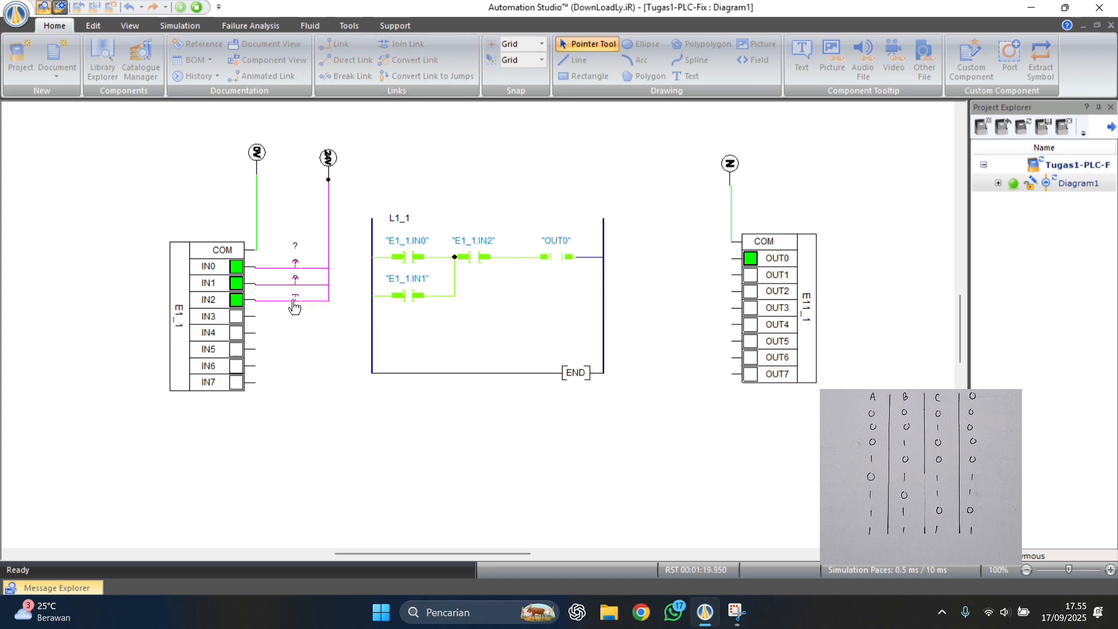